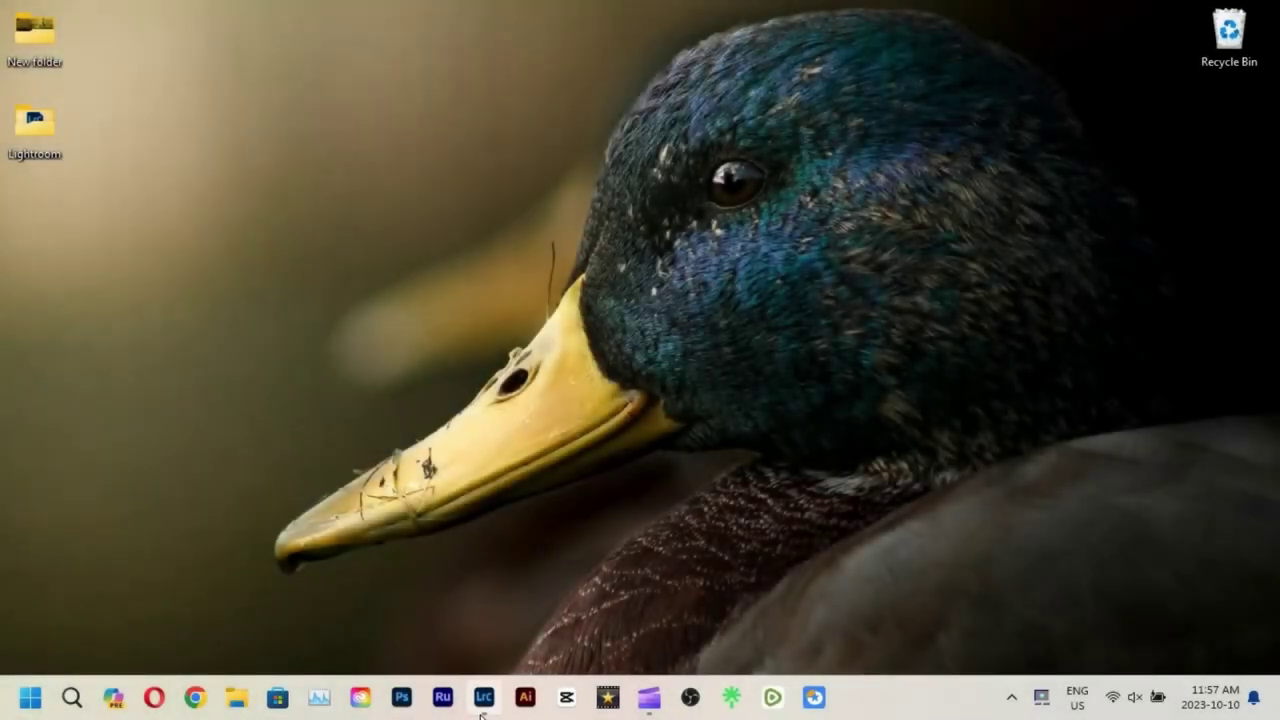
Launch Lightroom Classic from the taskbar so the owl photo opens in Develop.
click(484, 697)
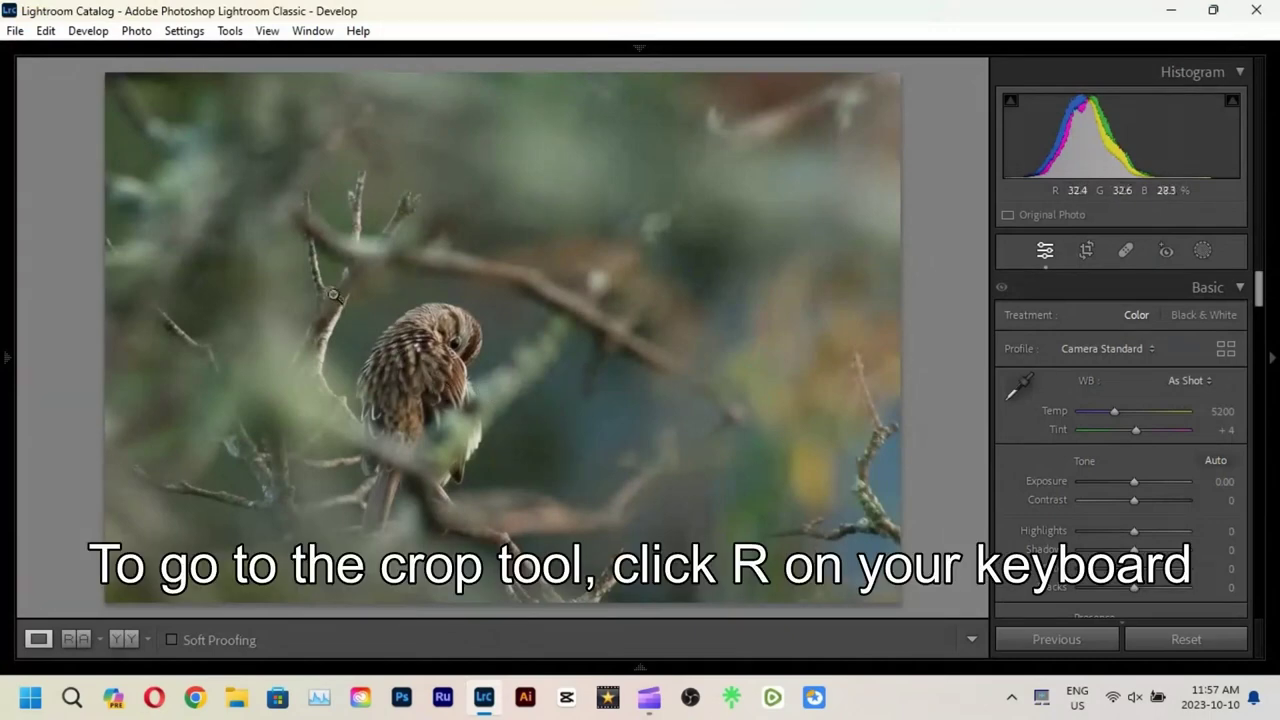
Crop the owl photo tighter in three passes, shifting the owl right onto a third line.
key(r)
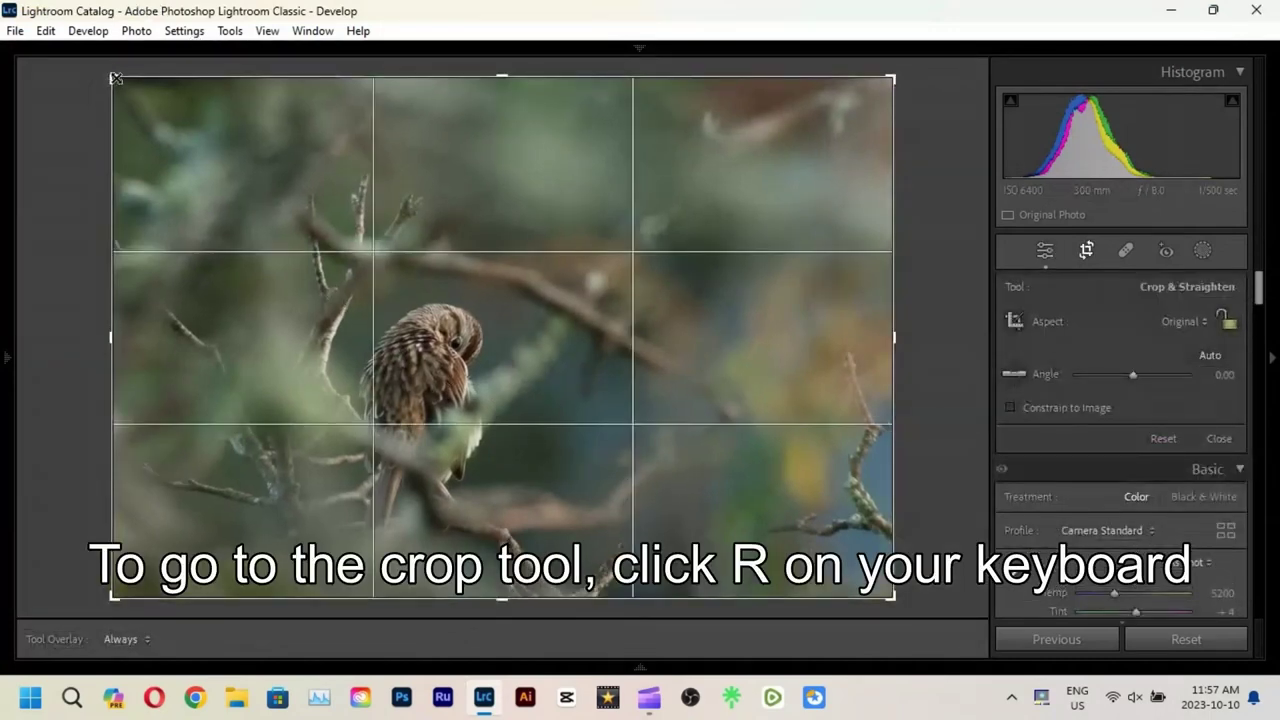
drag(115, 78, 166, 108)
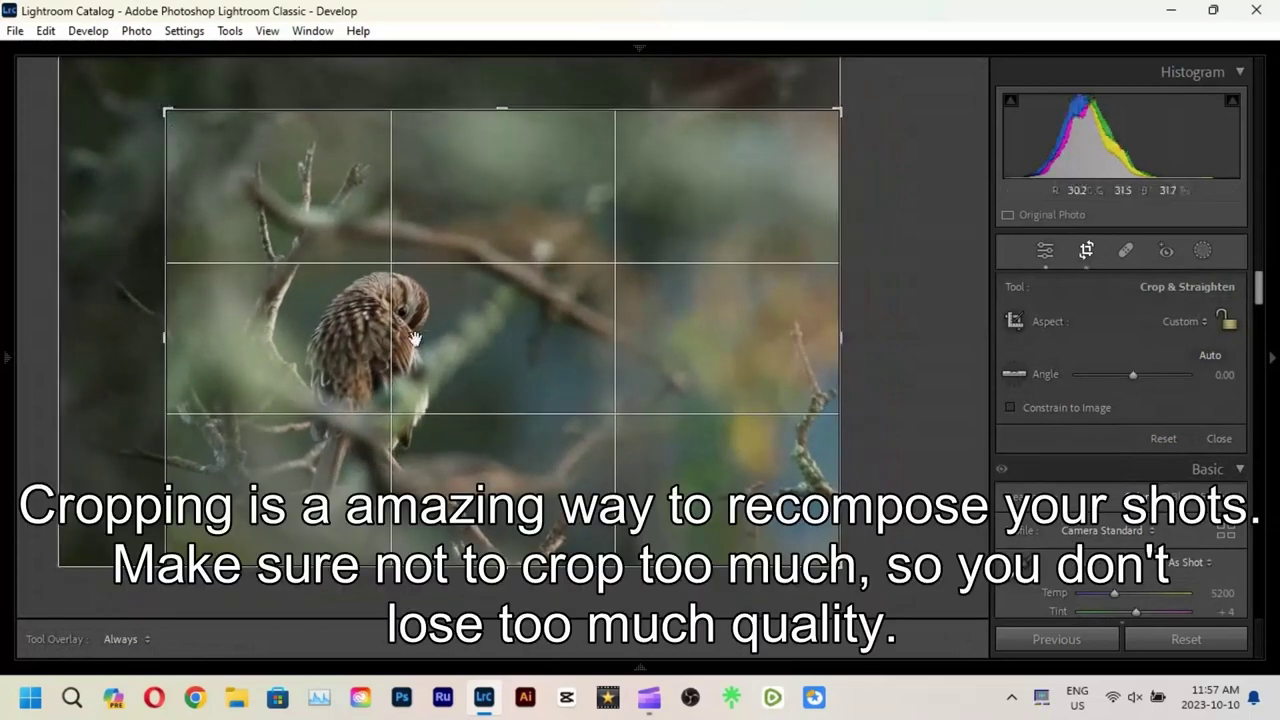
drag(415, 338, 418, 335)
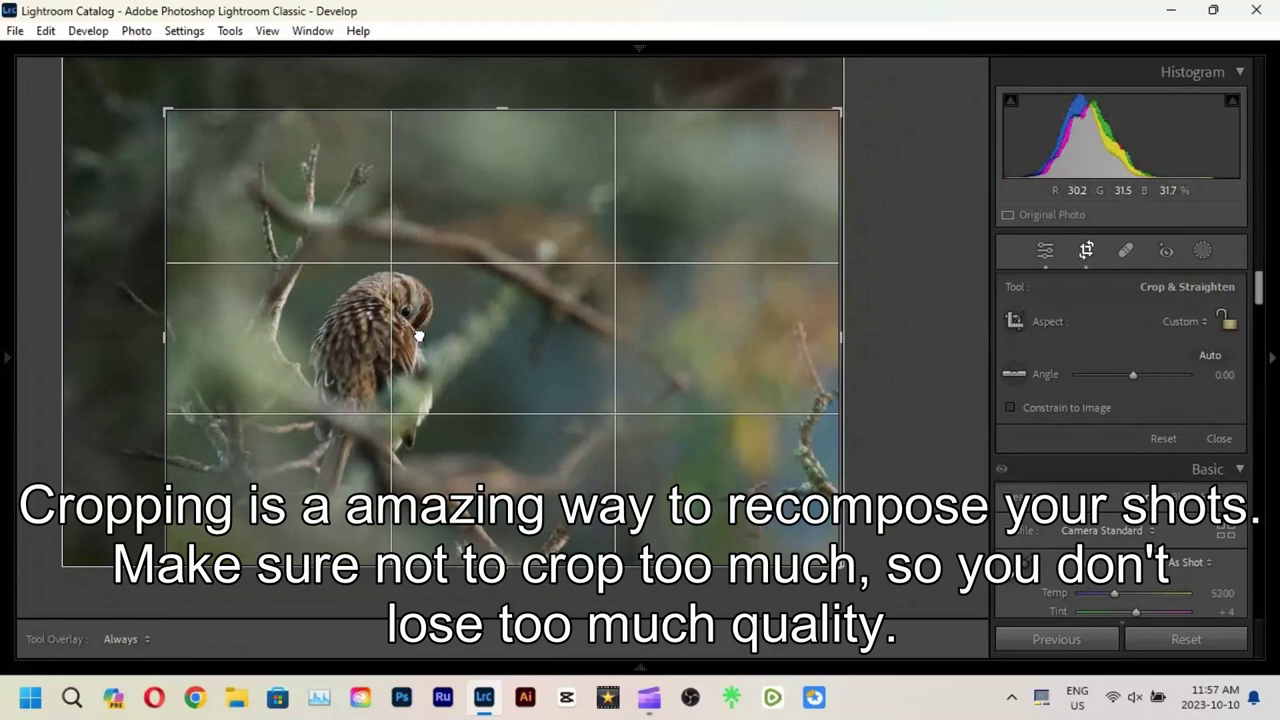
key(Return)
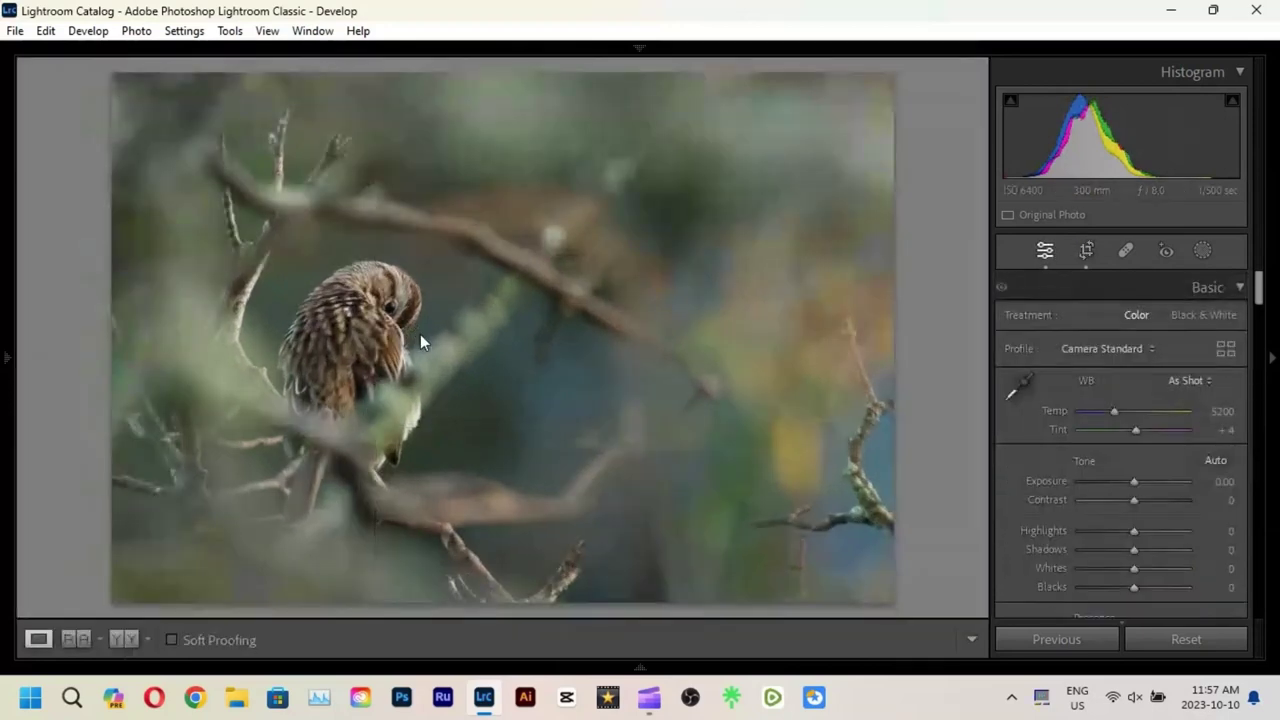
key(r)
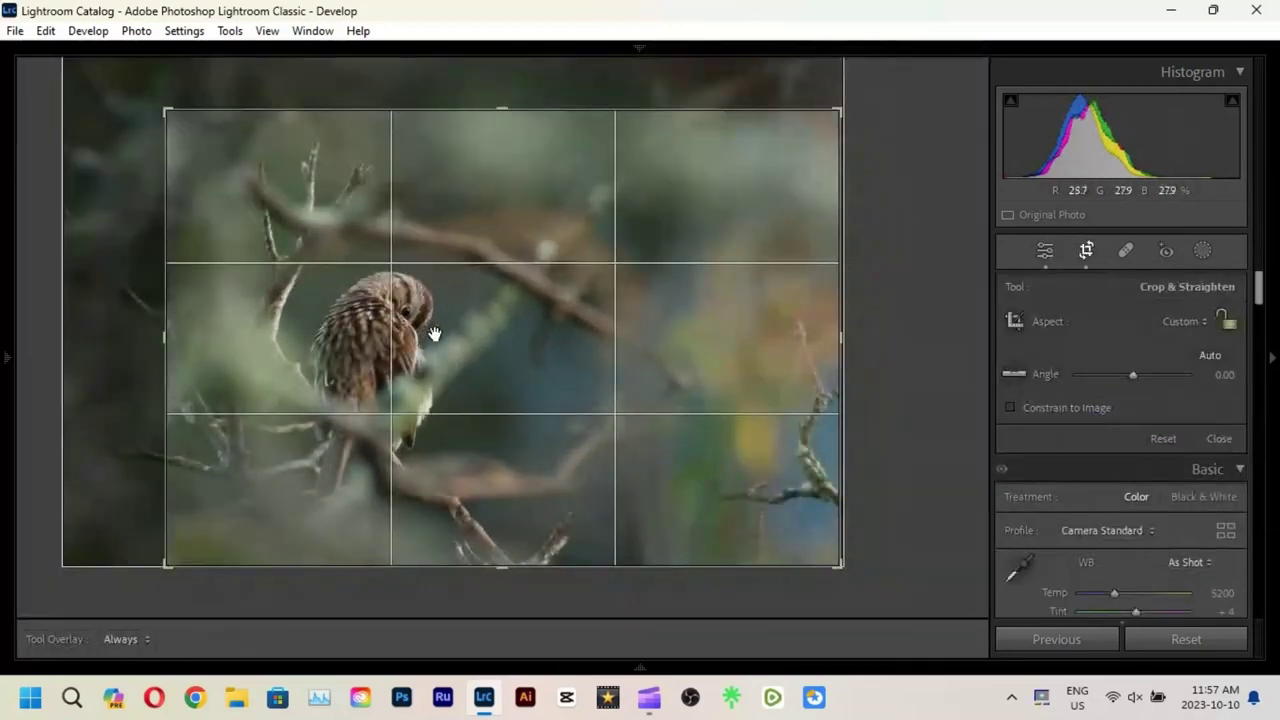
drag(433, 333, 461, 337)
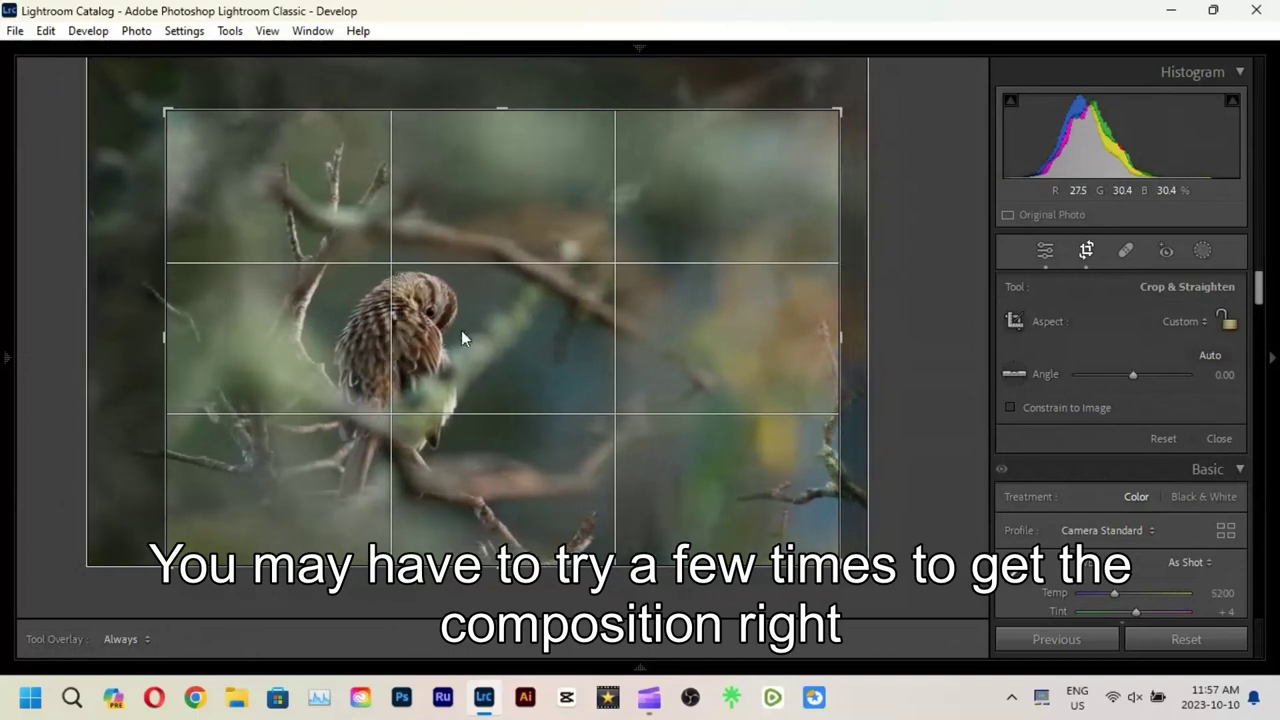
key(Return)
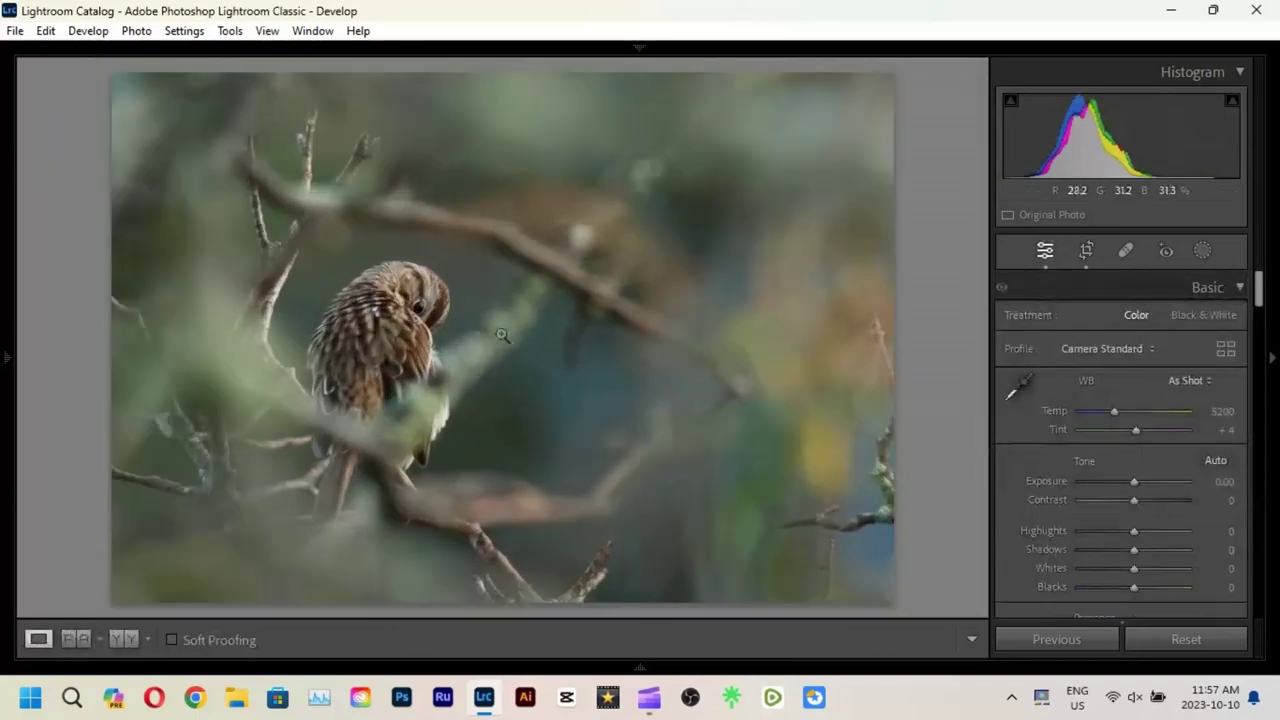
key(r)
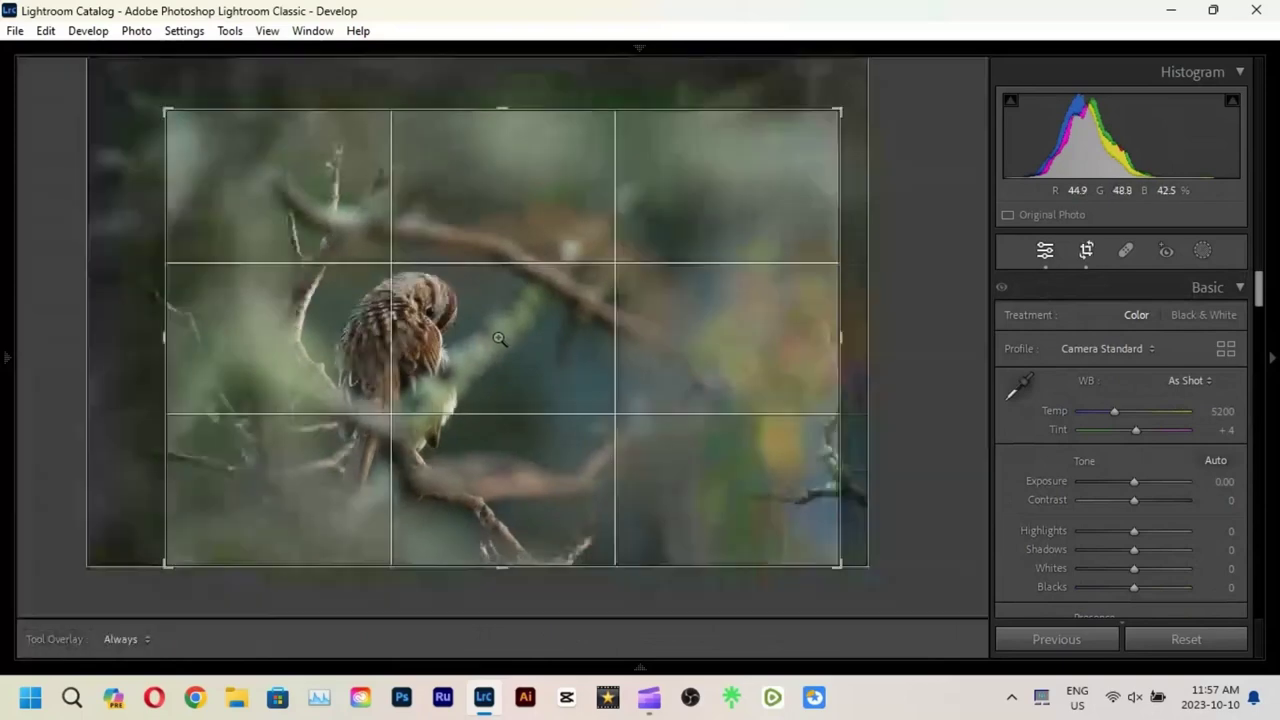
drag(506, 340, 519, 338)
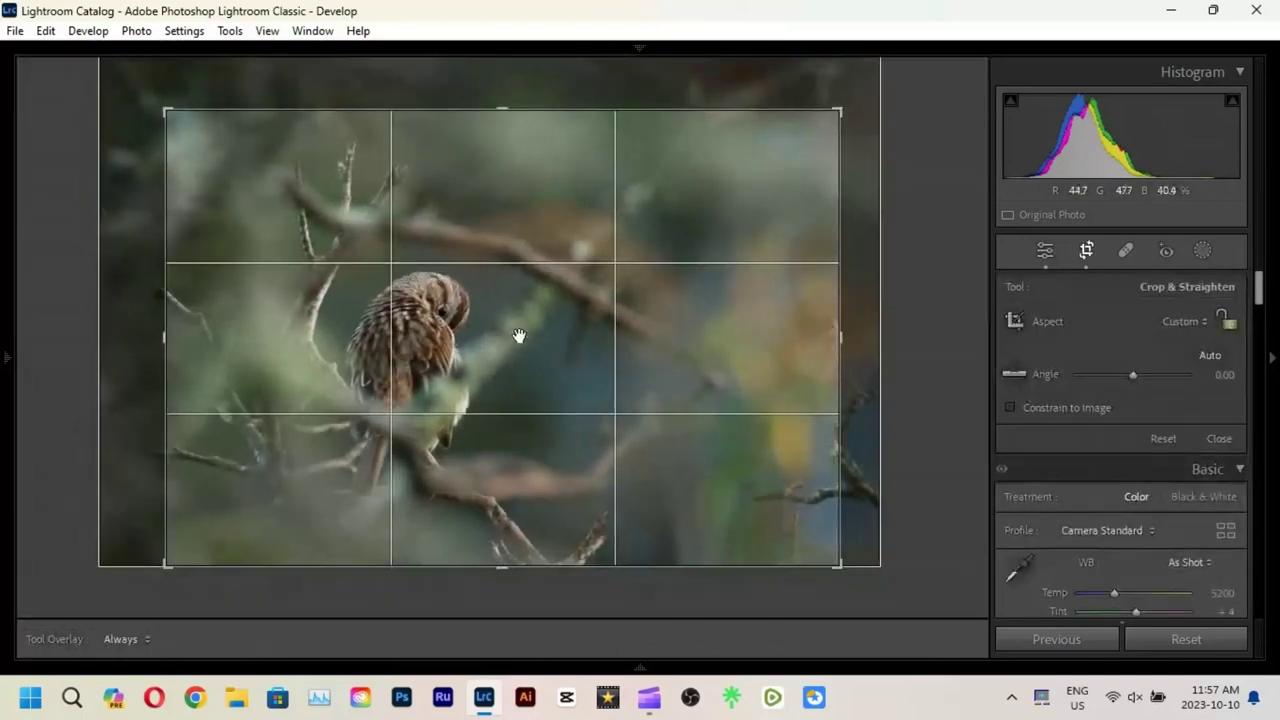
key(Return)
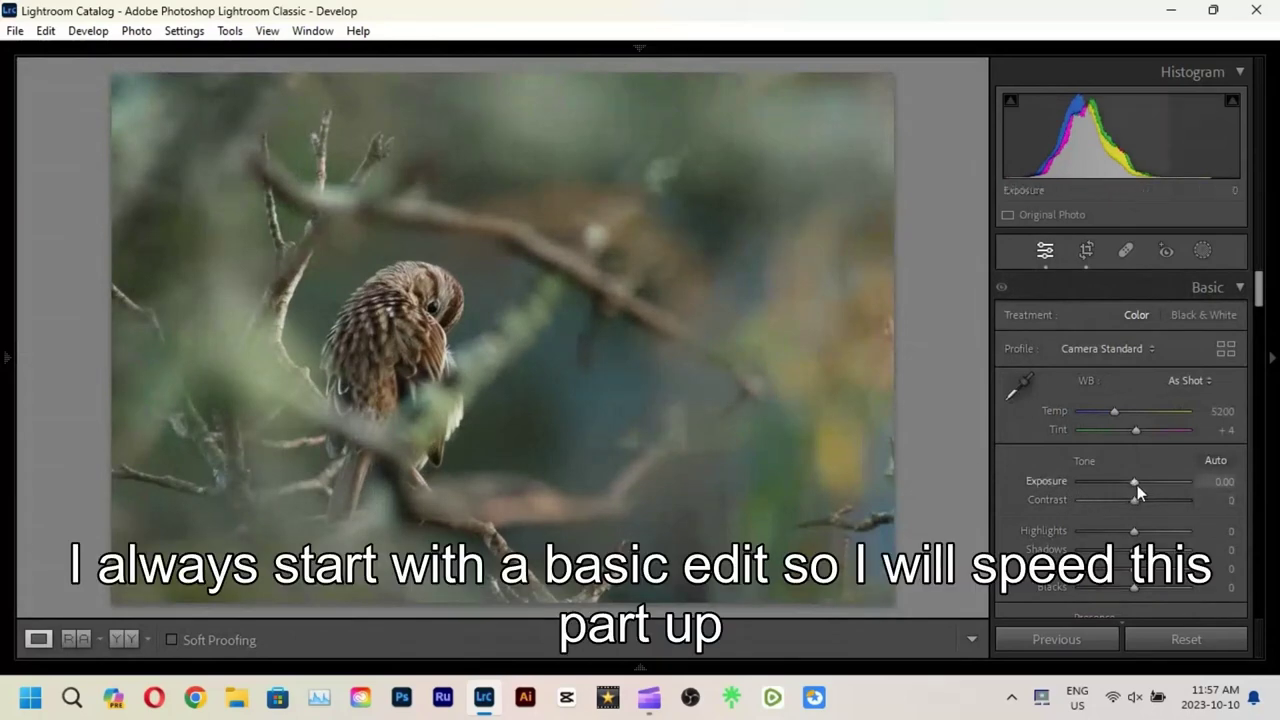
Set Contrast +19, Highlights +7, Whites +5, Shadows and Blacks −5, and Clarity 4.
drag(1138, 502, 1146, 500)
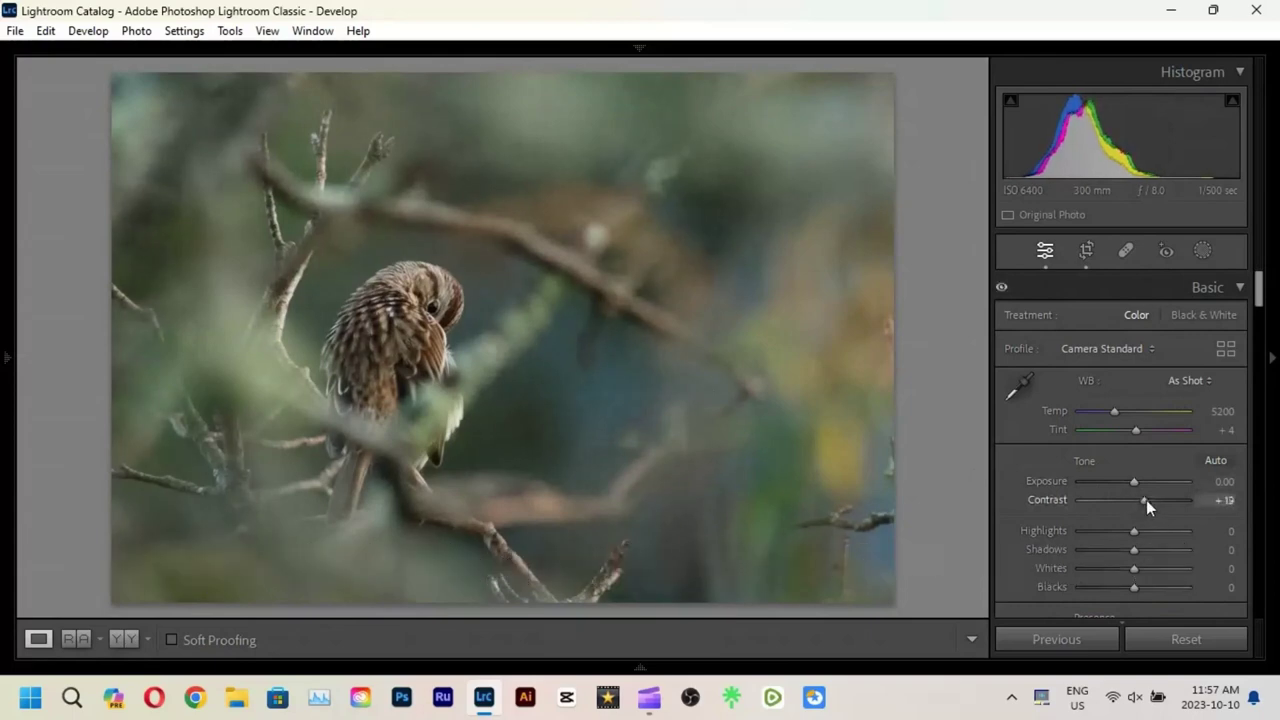
scroll(1146, 500, down, 3)
drag(1134, 396, 1137, 433)
drag(1134, 452, 1131, 452)
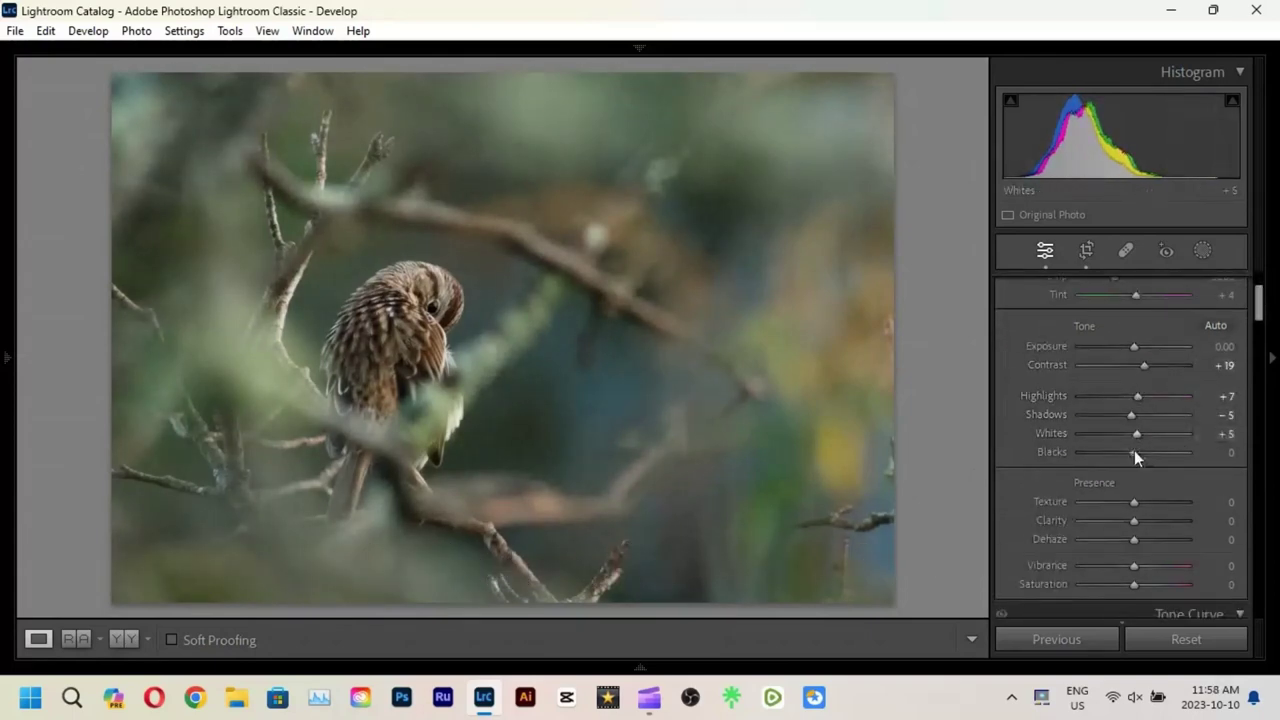
click(1230, 520)
drag(1225, 503, 1232, 538)
text(4)
key(Return)
Set sharpening Masking to 79 and enable lens profile and chromatic aberration corrections.
scroll(1262, 333, down, 4)
drag(1262, 333, 1260, 450)
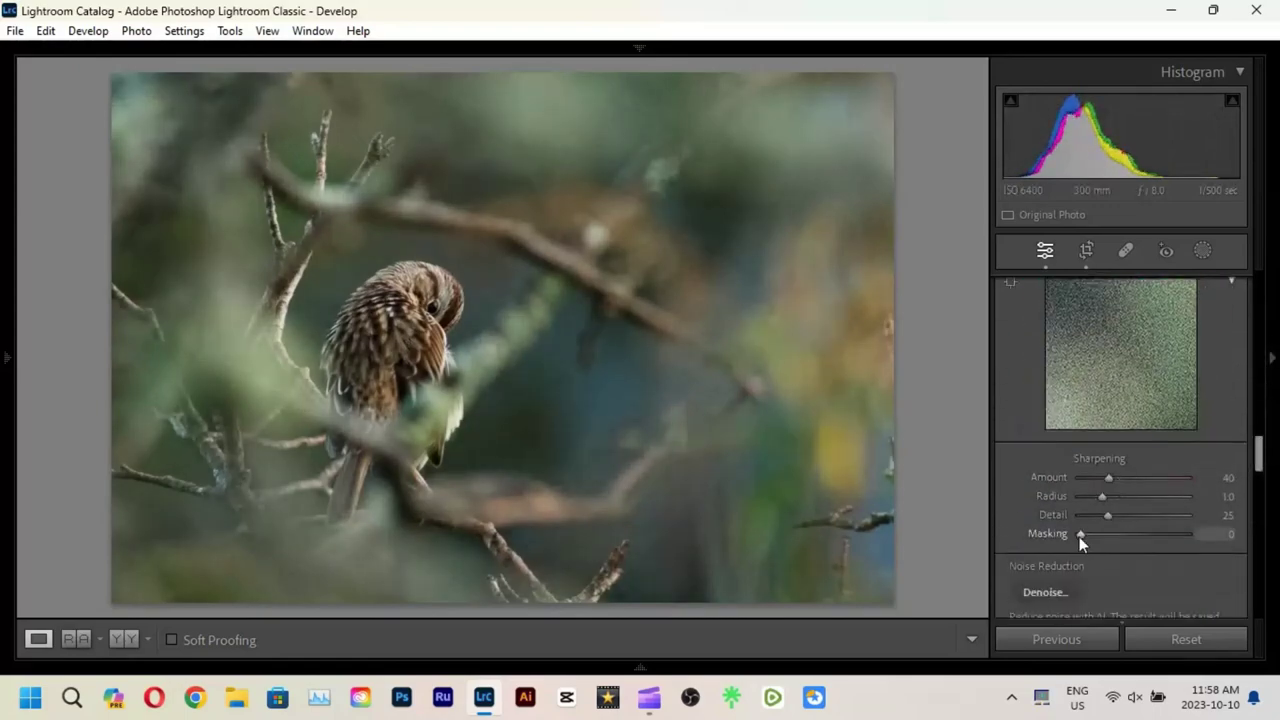
drag(1080, 534, 1162, 539)
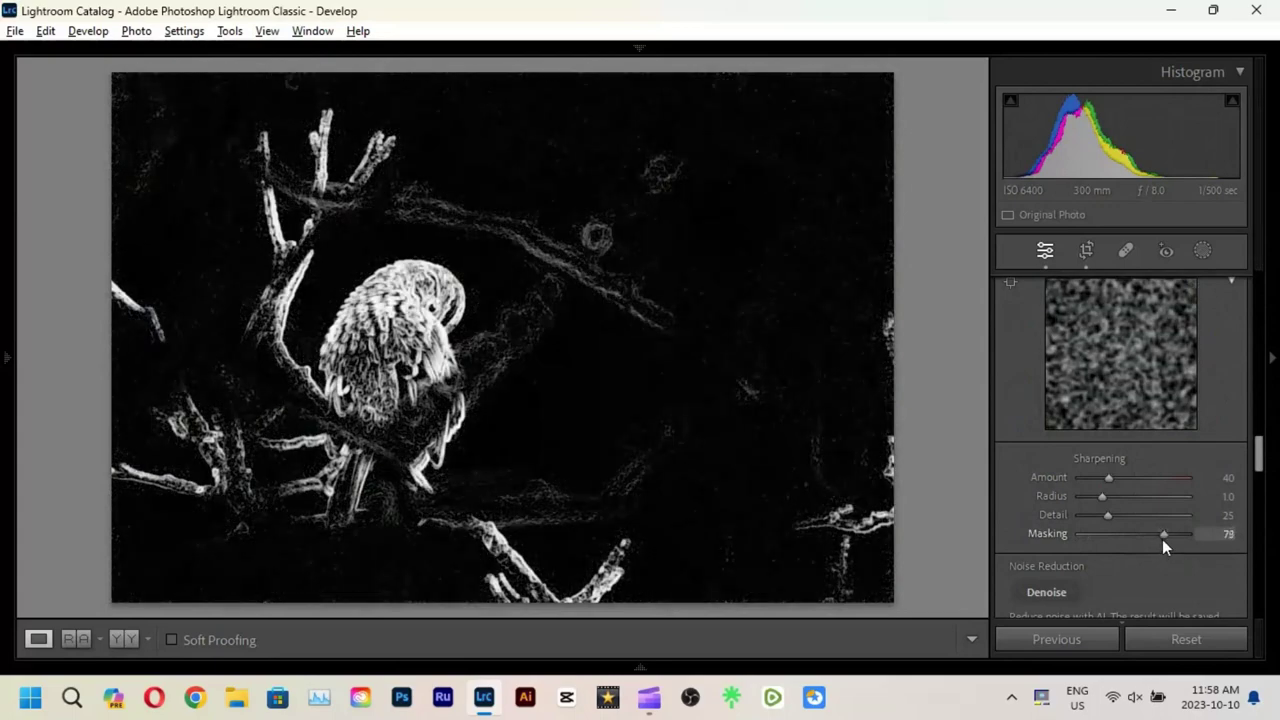
mouse_move(1262, 450)
mouse_down()
mouse_move(1260, 508)
mouse_move(1249, 400)
mouse_move(1201, 256)
mouse_up()
click(1010, 403)
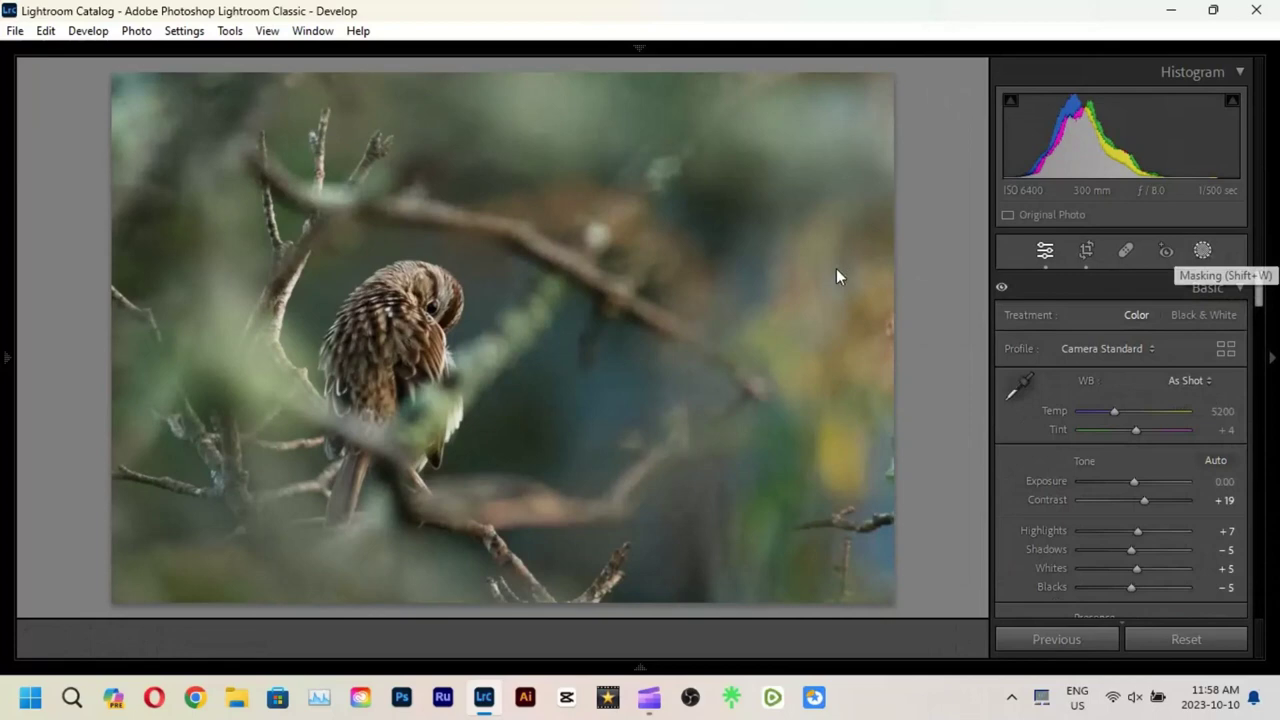
Create a Select Background mask and switch to subtracting from it with a brush.
click(1202, 250)
click(1175, 335)
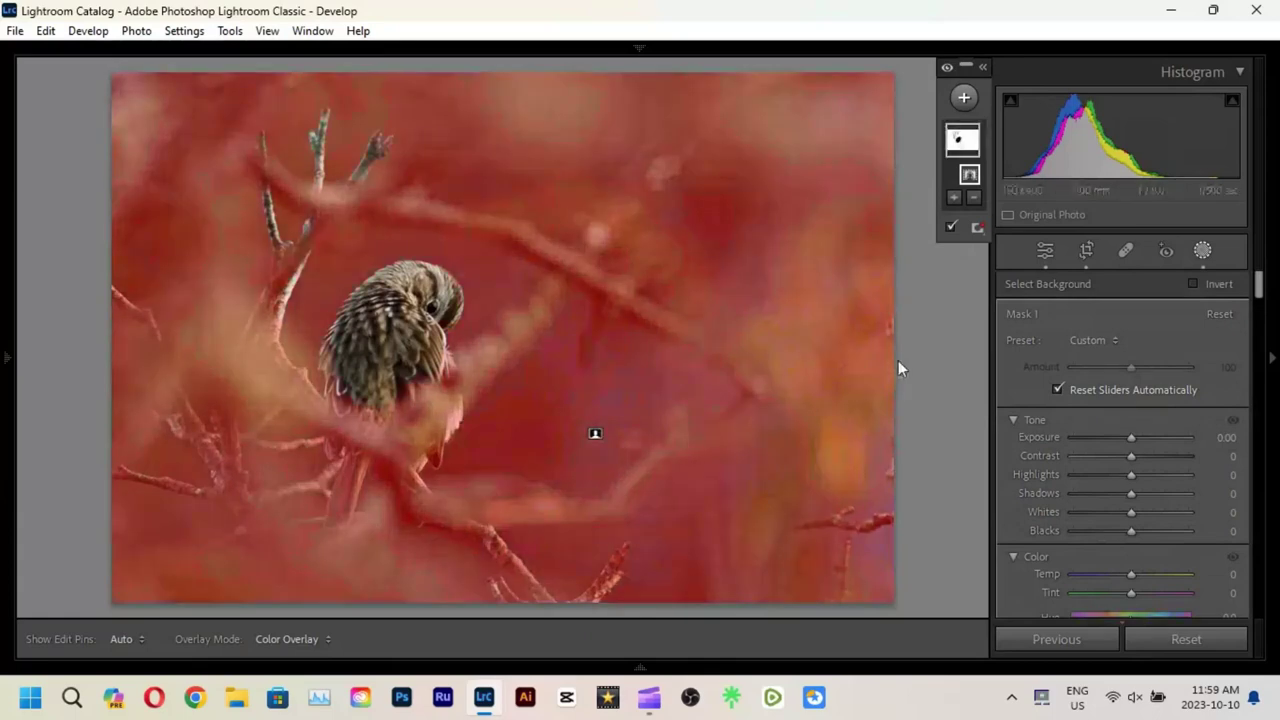
click(974, 197)
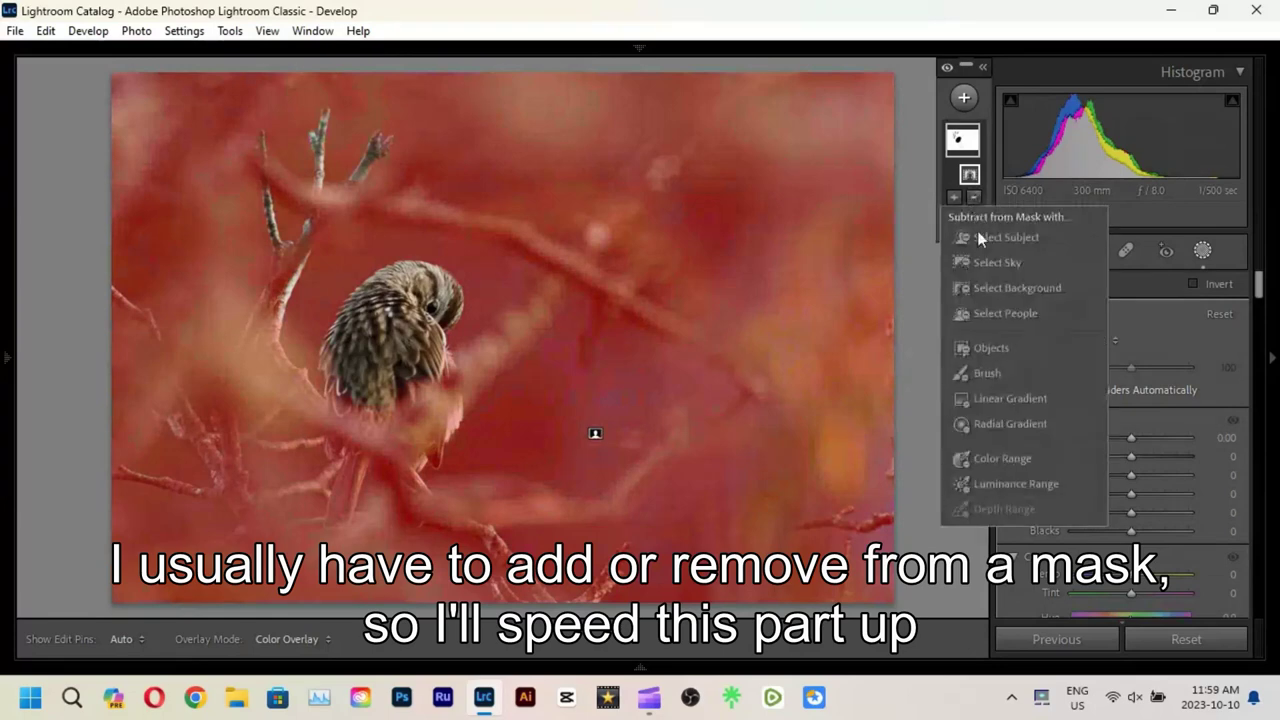
click(980, 374)
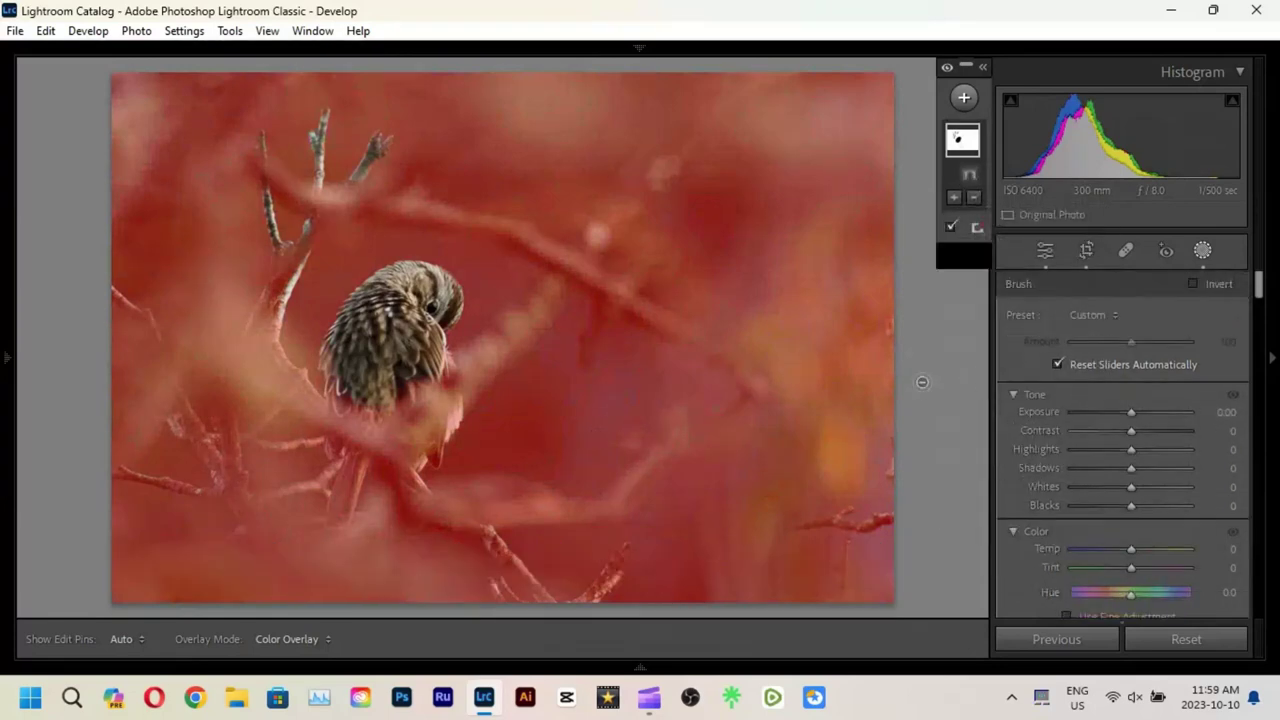
Paint the area below the owl out of the mask and set its Exposure to −0.45.
drag(334, 519, 352, 466)
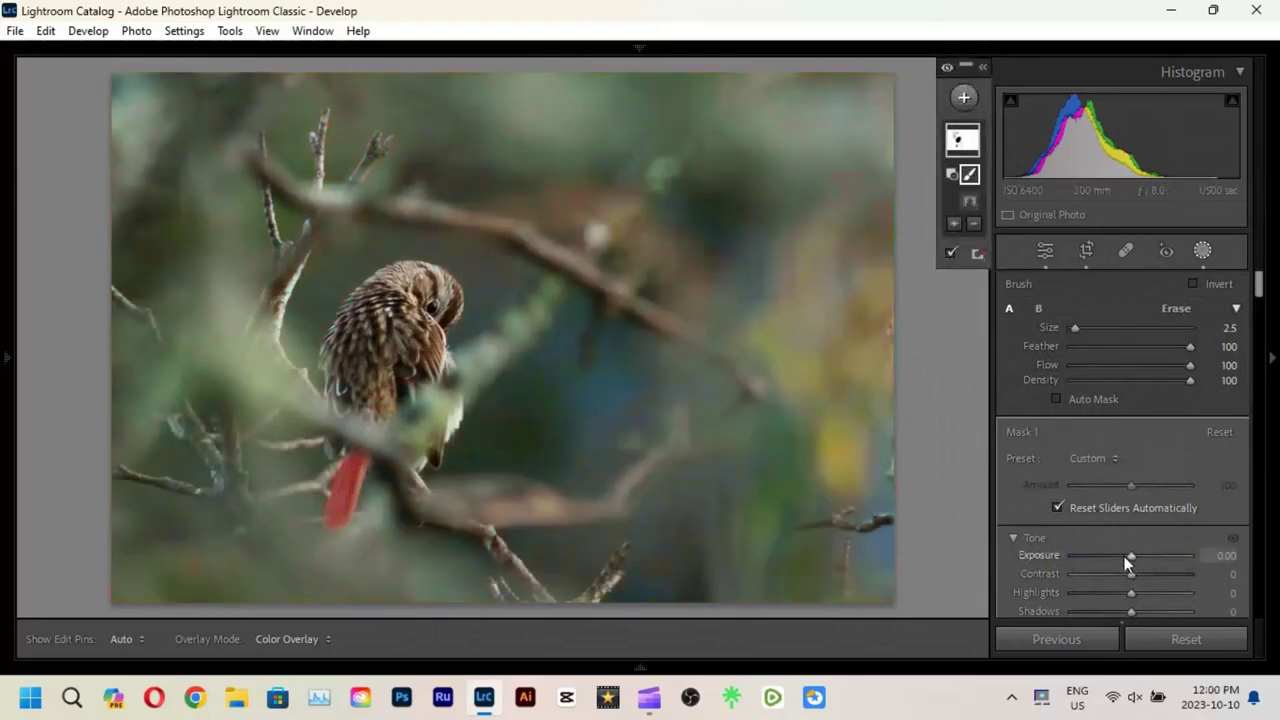
drag(1131, 556, 1125, 555)
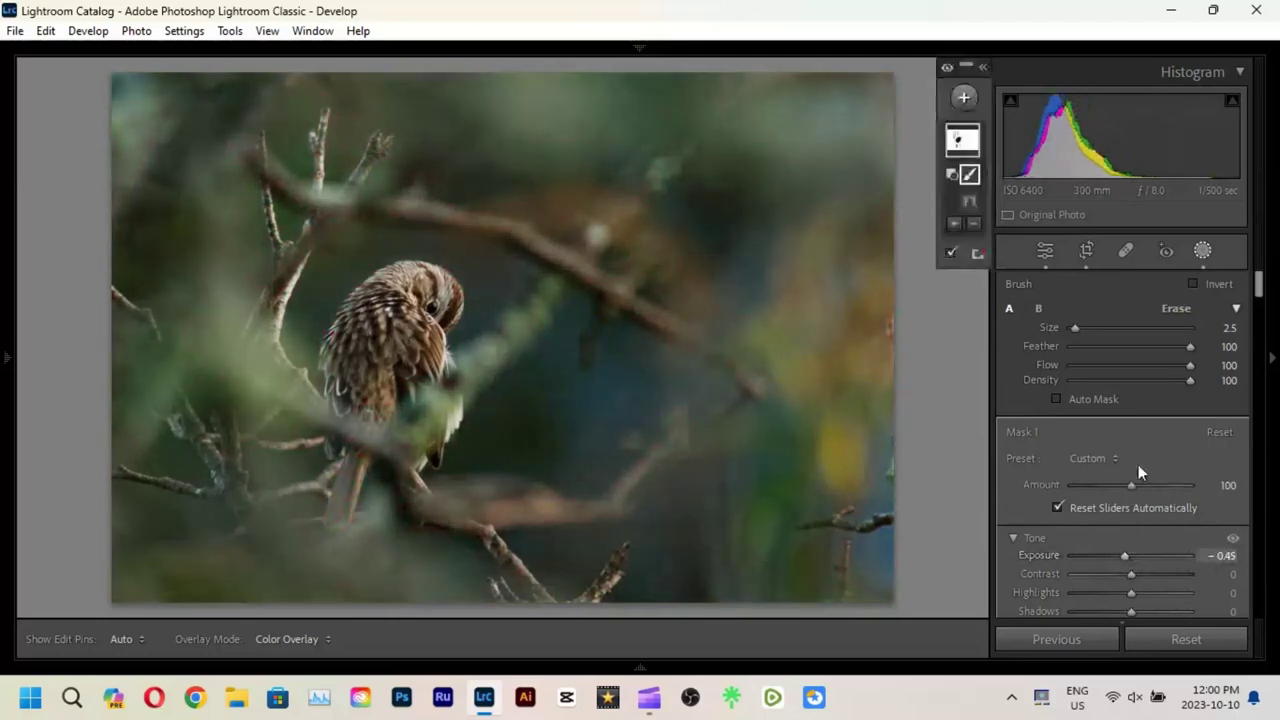
click(964, 97)
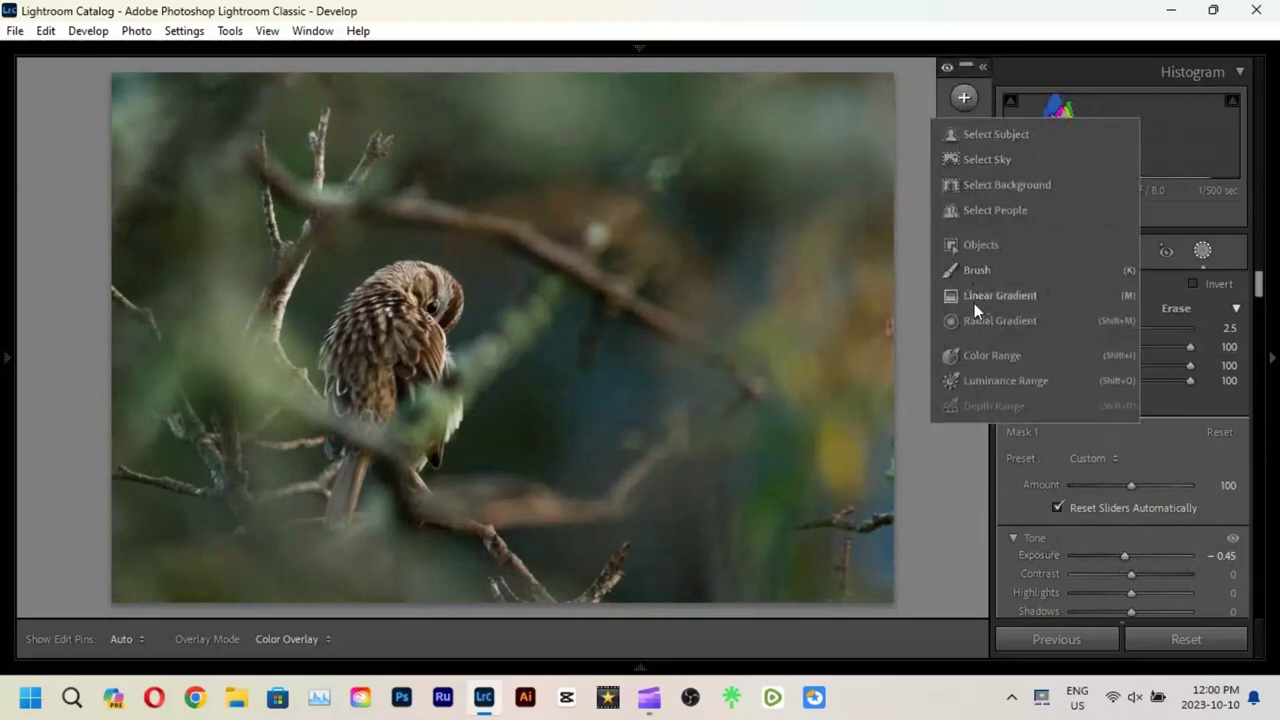
Draw a linear gradient from the left edge and darken it to Exposure −1.03.
click(974, 300)
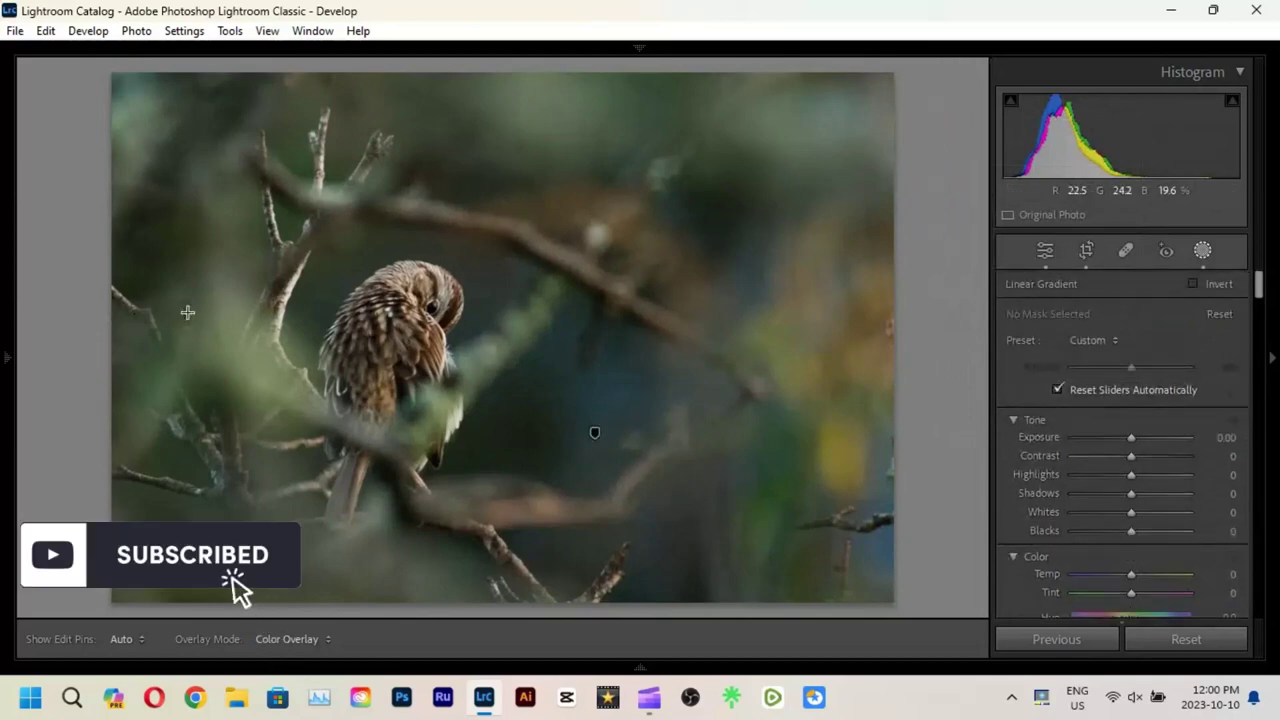
drag(186, 311, 446, 285)
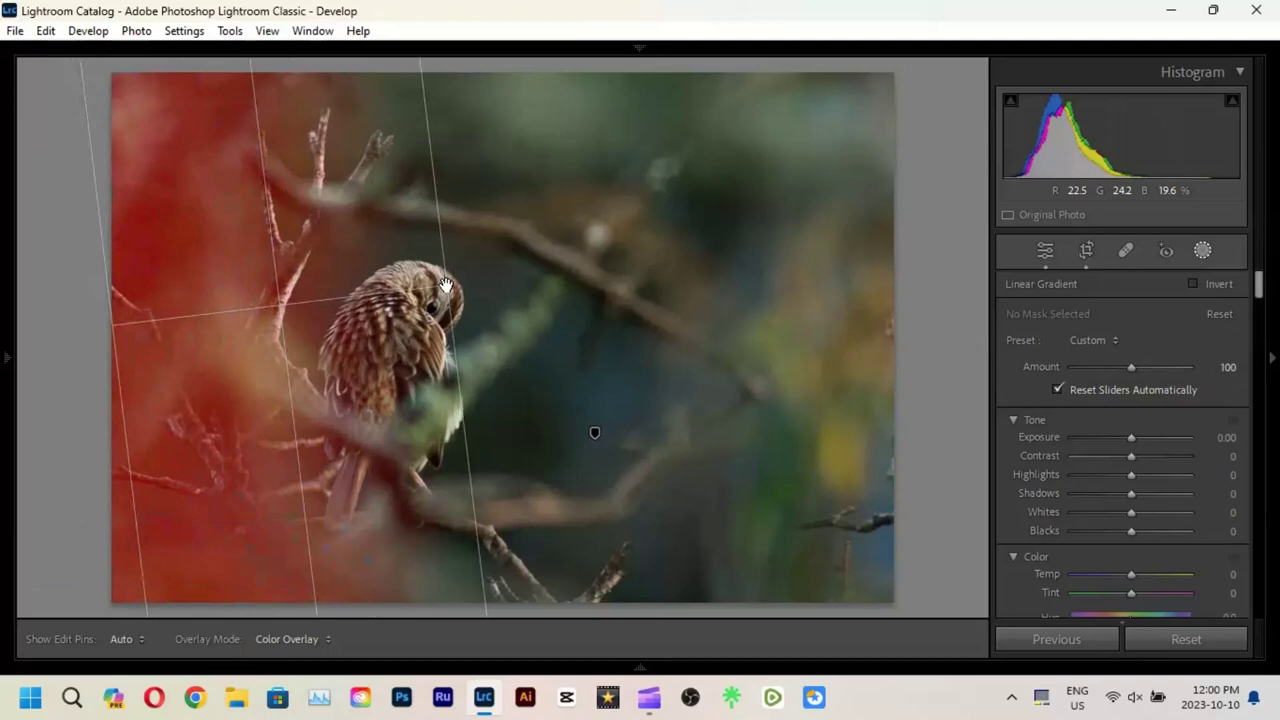
drag(446, 285, 487, 289)
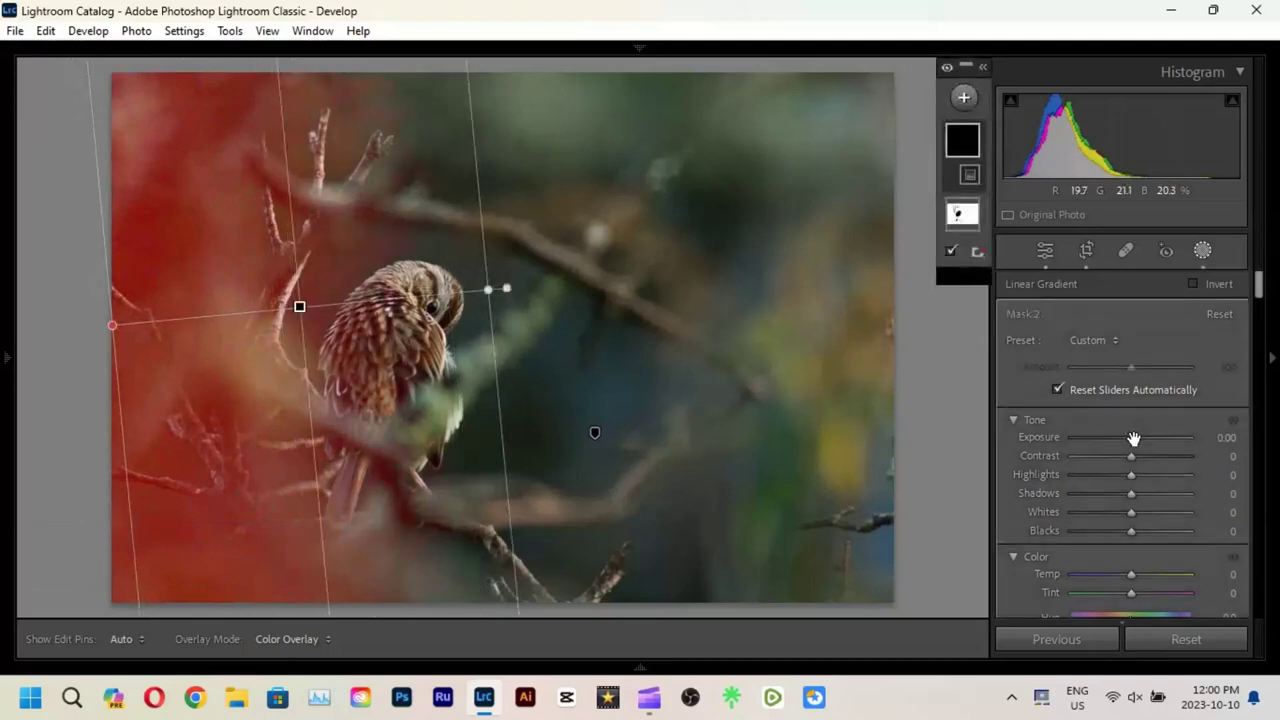
drag(1134, 438, 1115, 439)
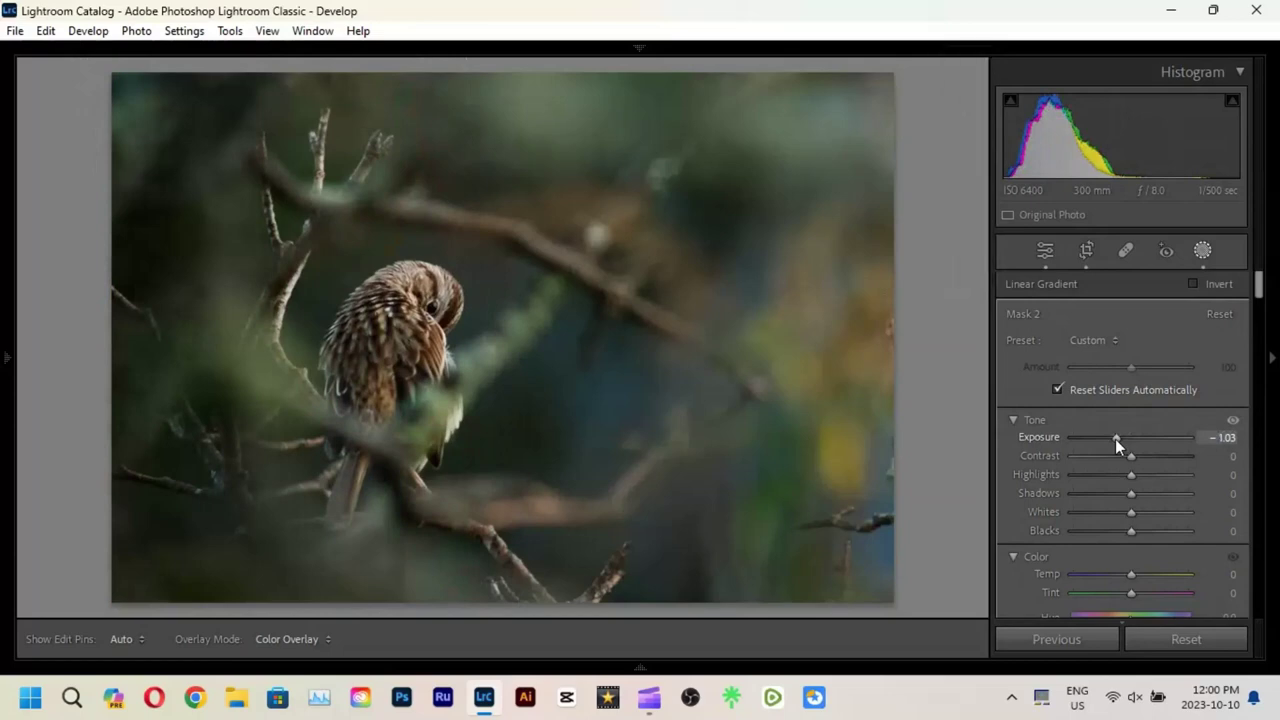
click(963, 100)
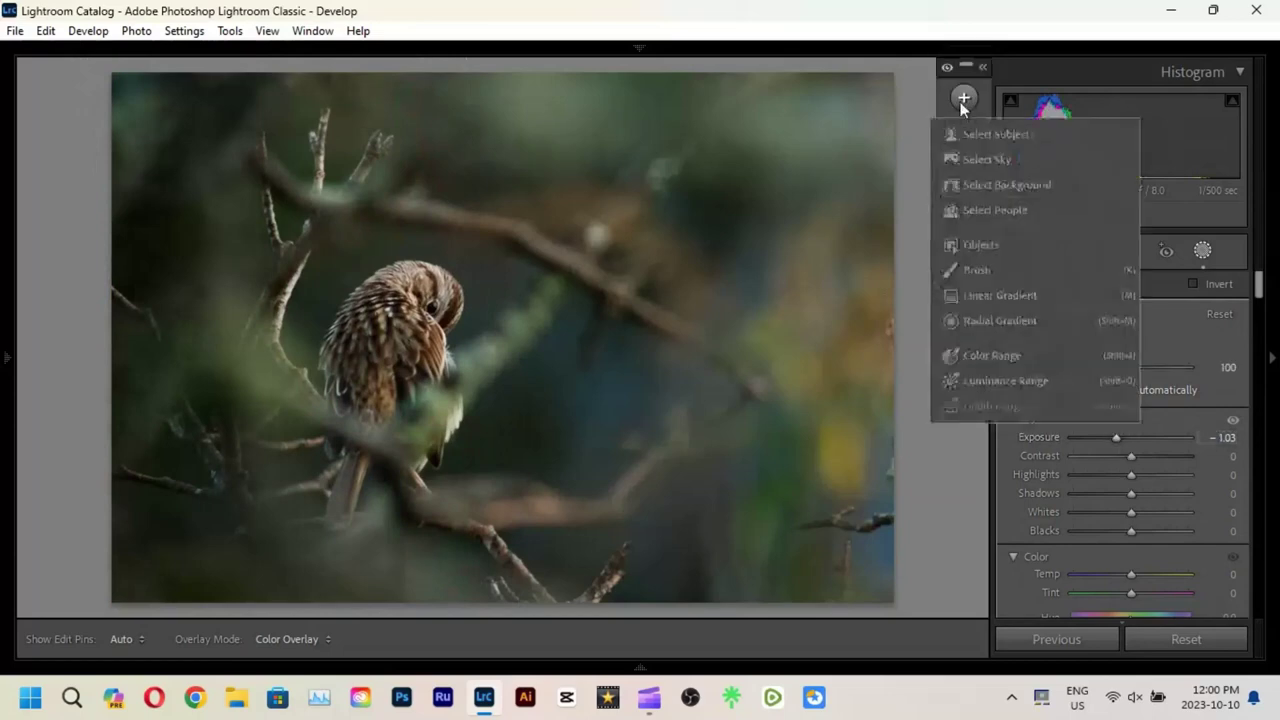
Add an angled linear gradient from the top-right corner brightened to Exposure +1.03 as light.
click(987, 295)
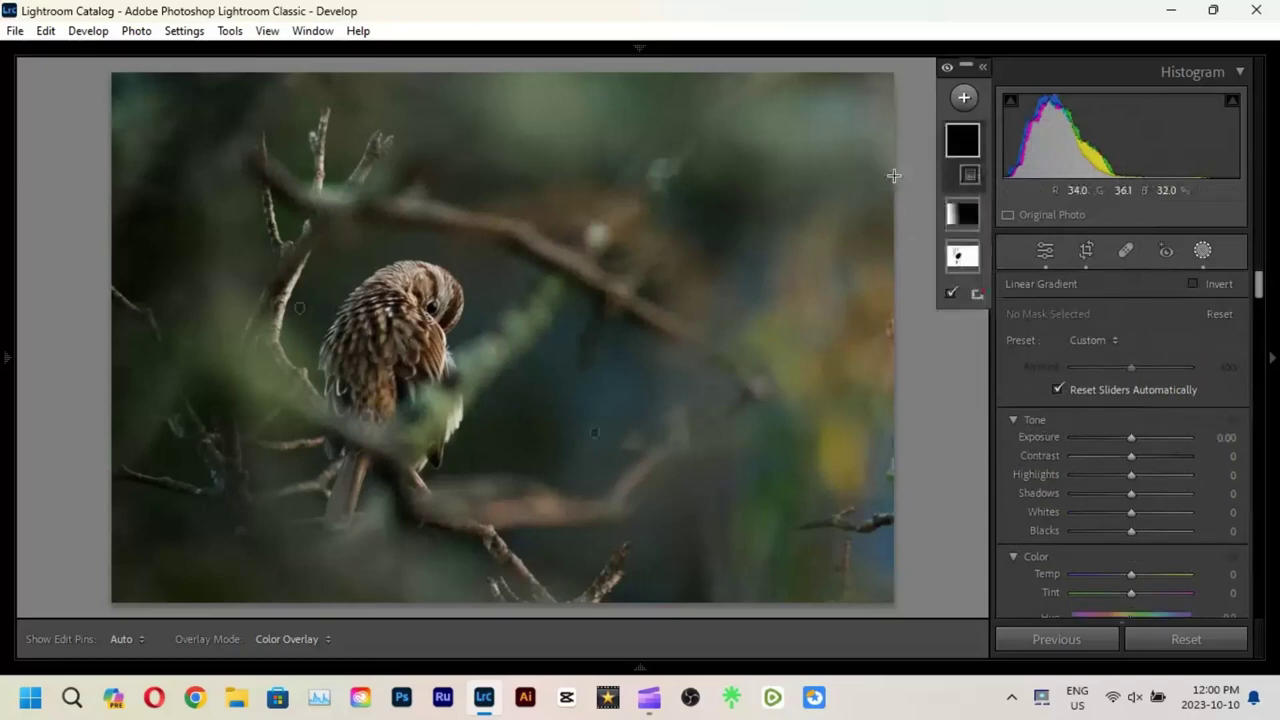
drag(894, 175, 172, 270)
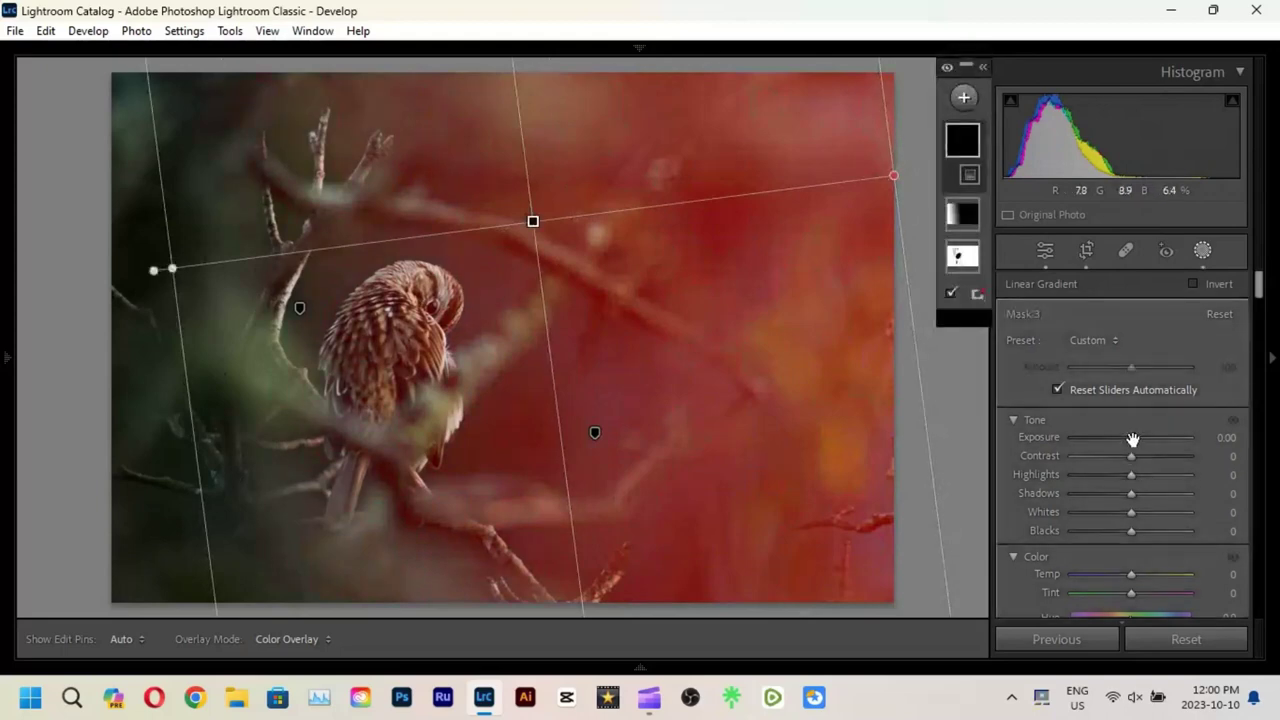
drag(1134, 439, 1147, 440)
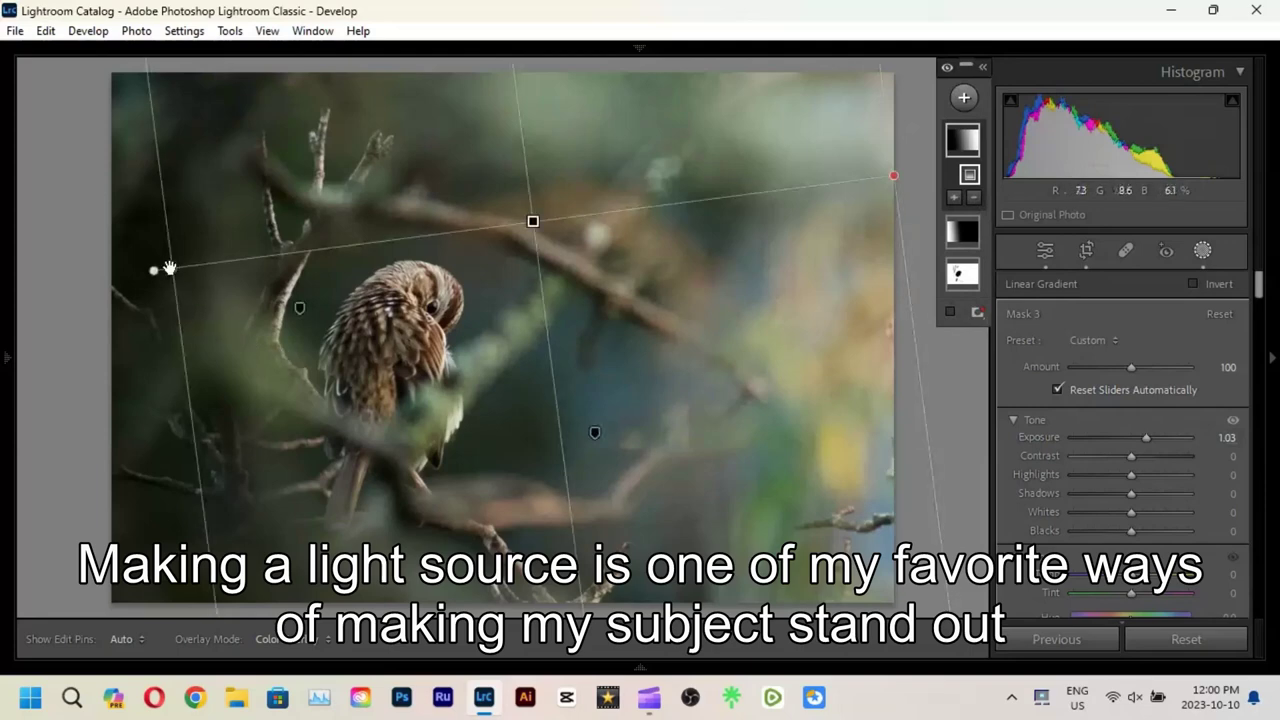
drag(165, 270, 159, 271)
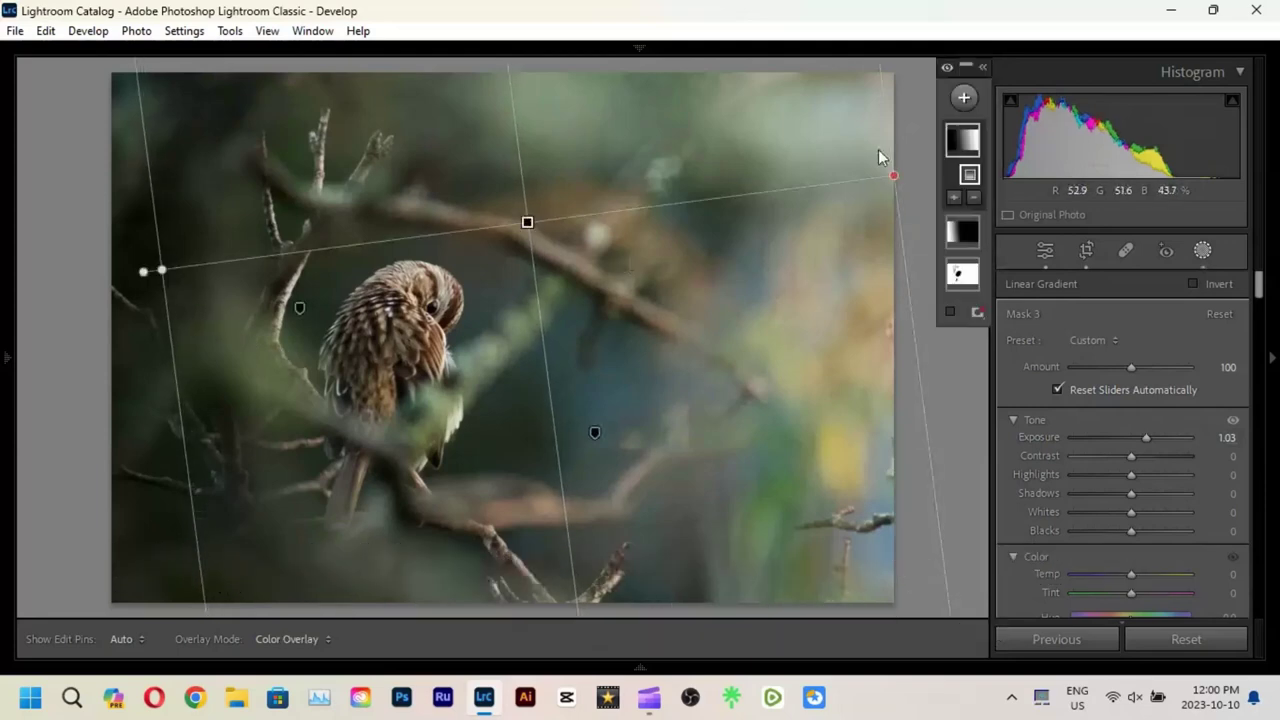
click(964, 97)
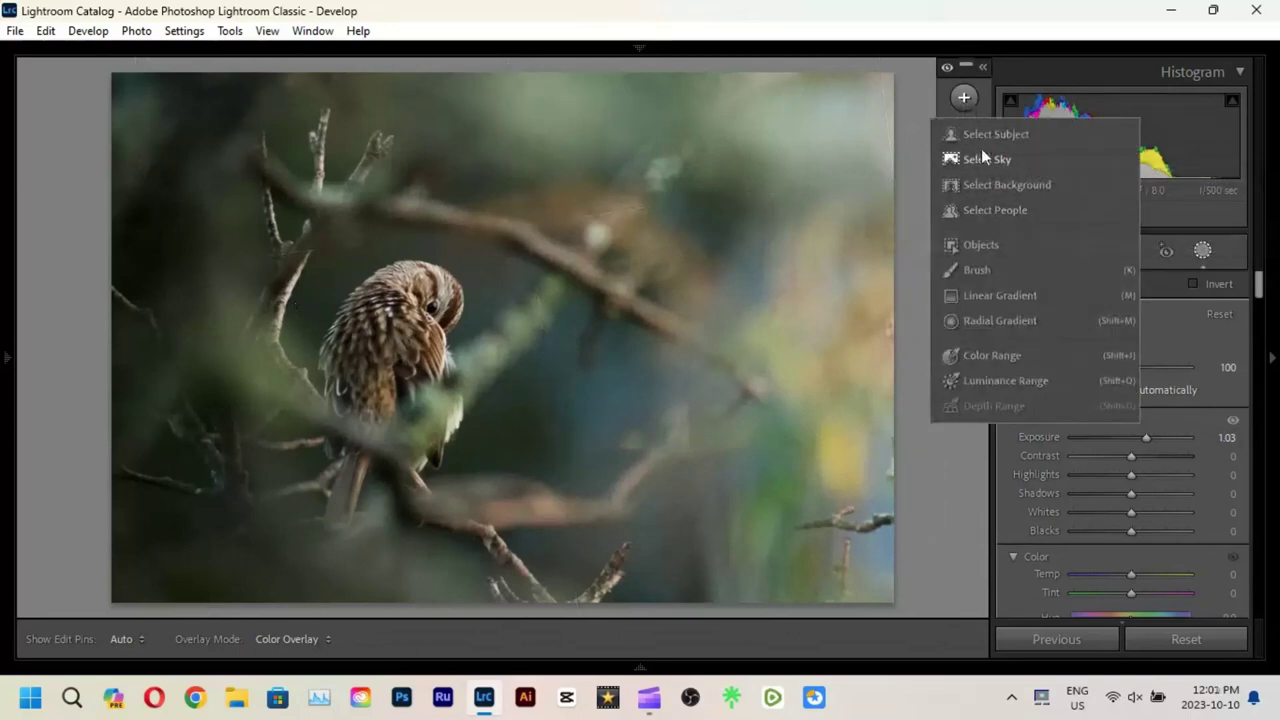
Create a Select Subject mask of the owl and bring up its subtract options.
click(982, 155)
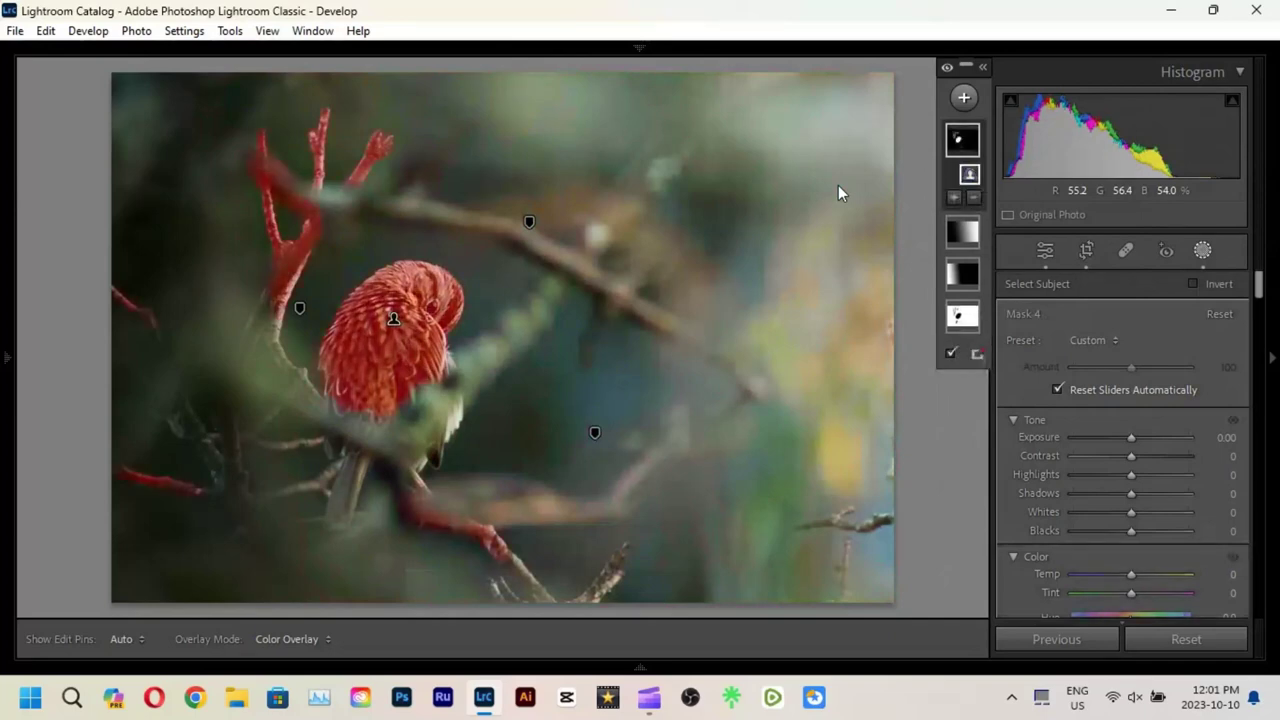
click(975, 199)
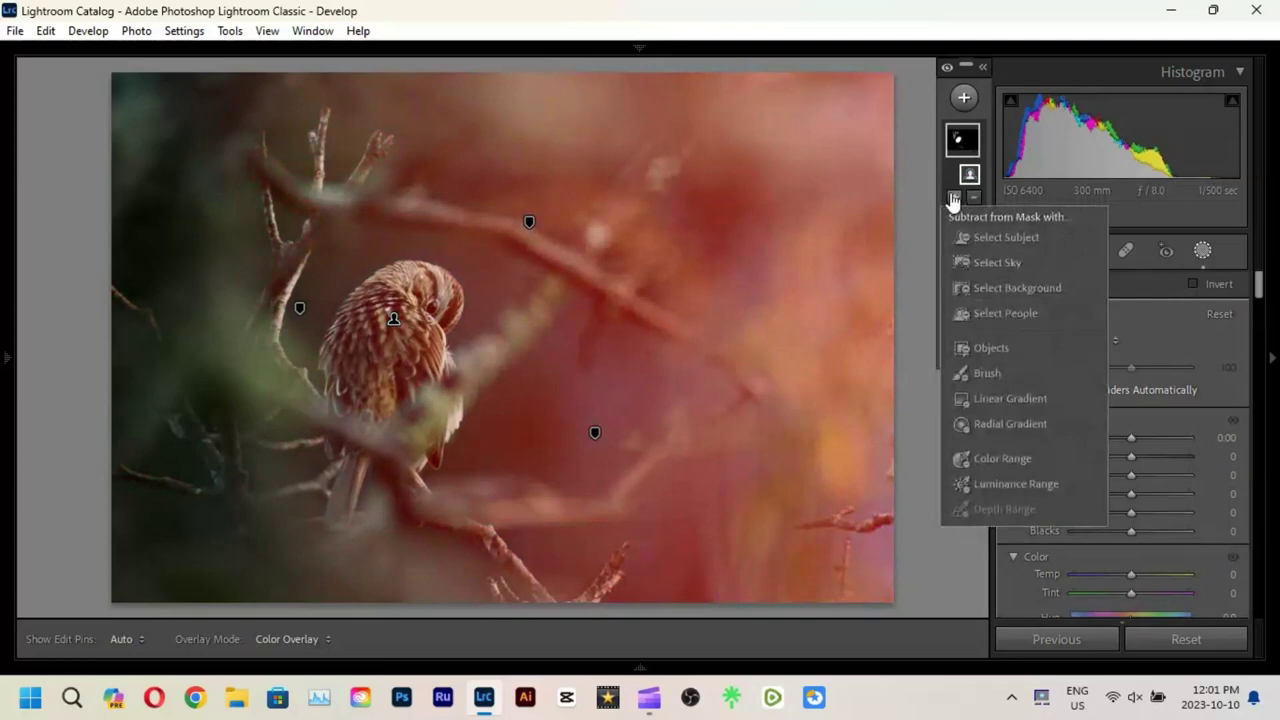
click(952, 200)
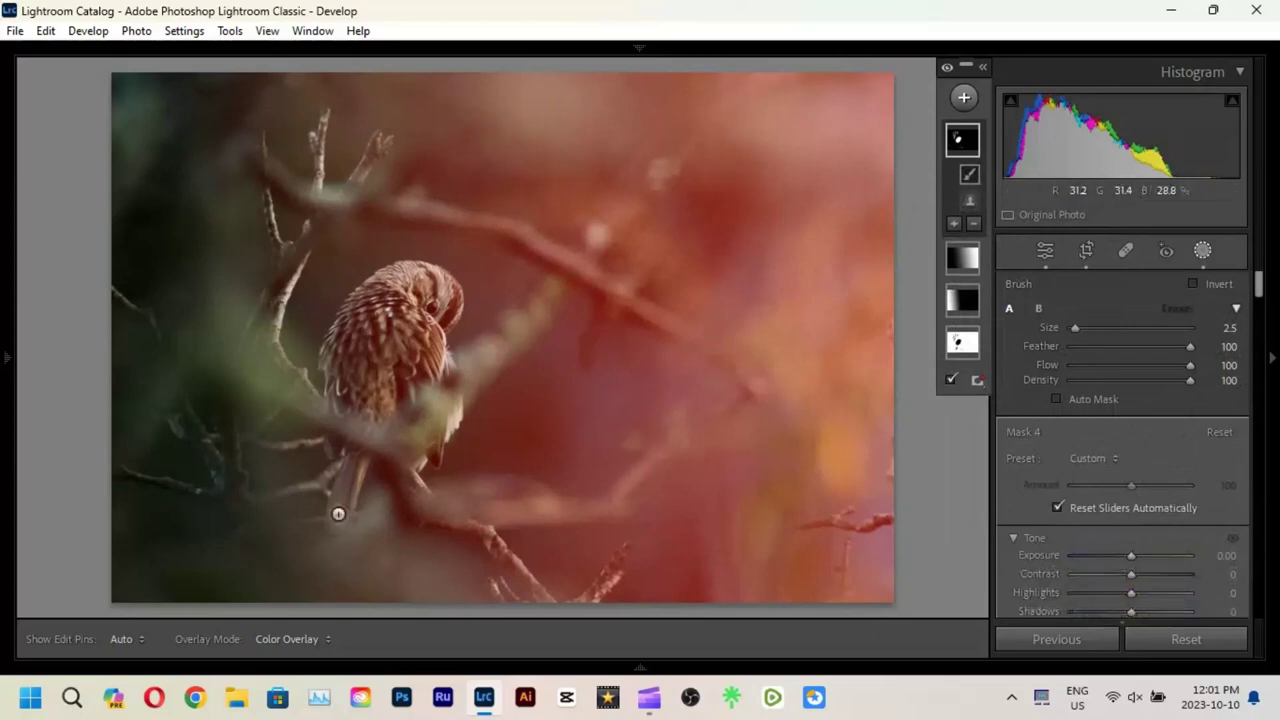
key(h)
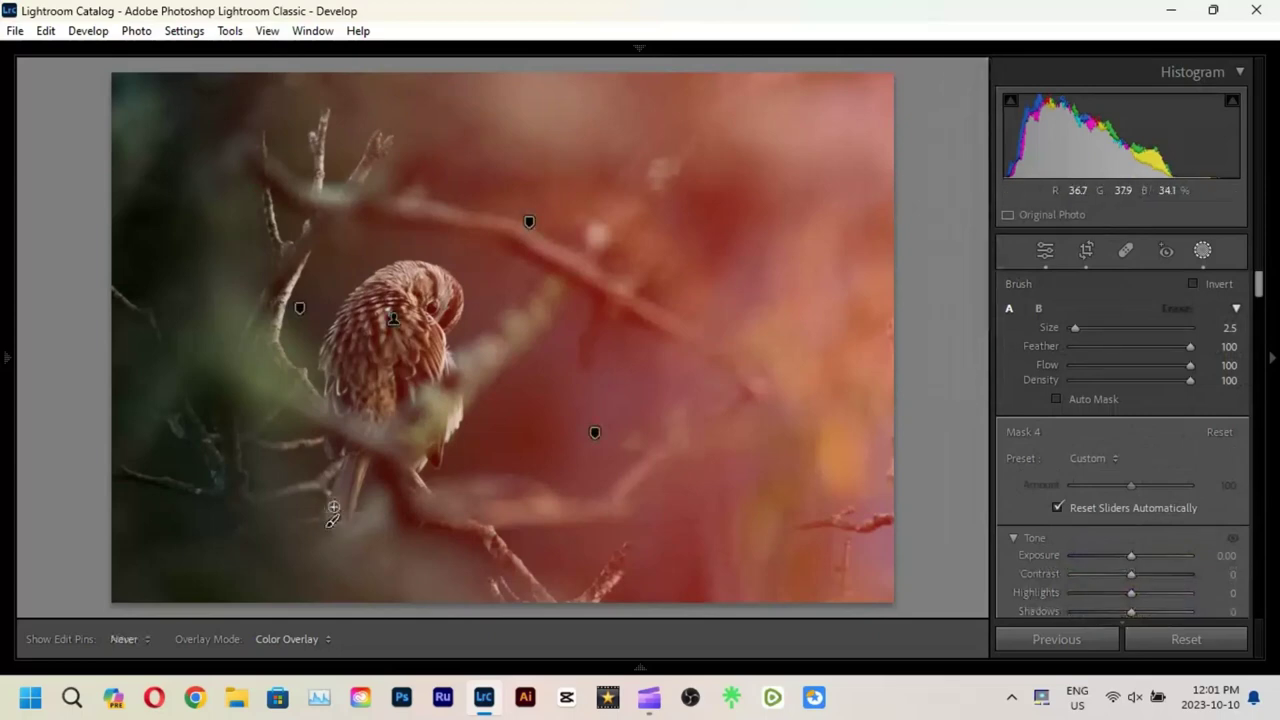
key(alt)
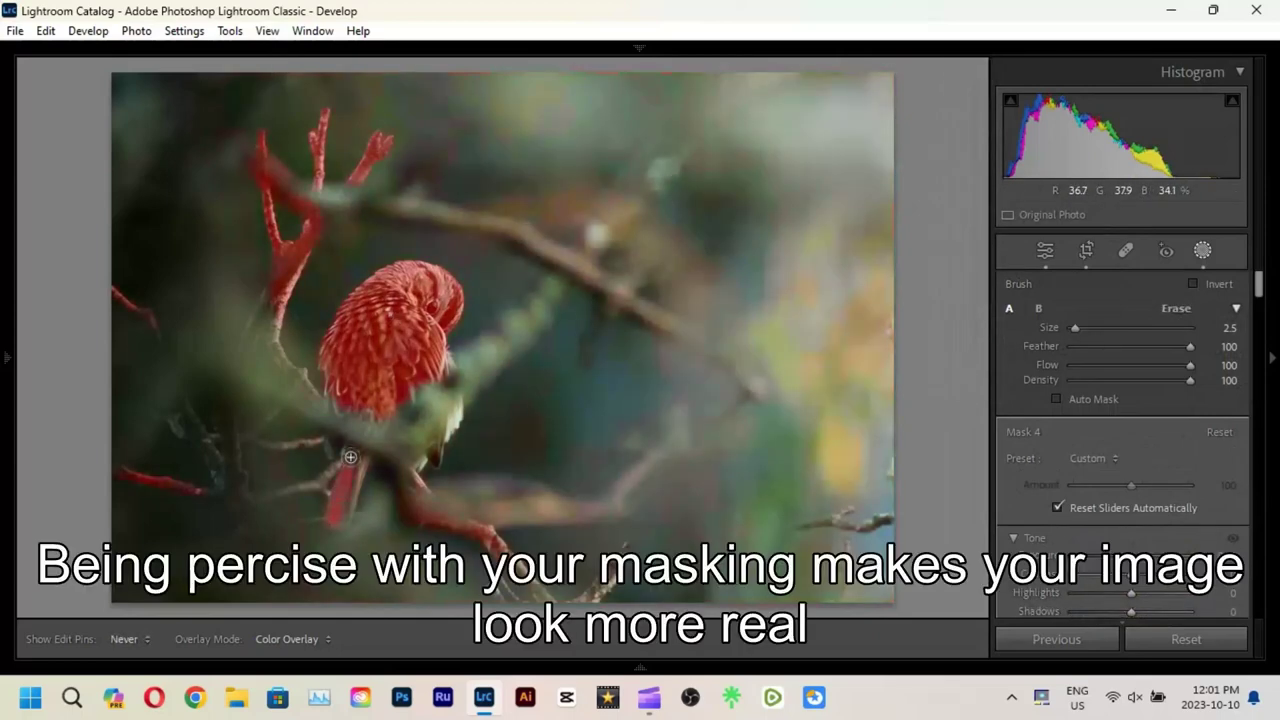
key(h)
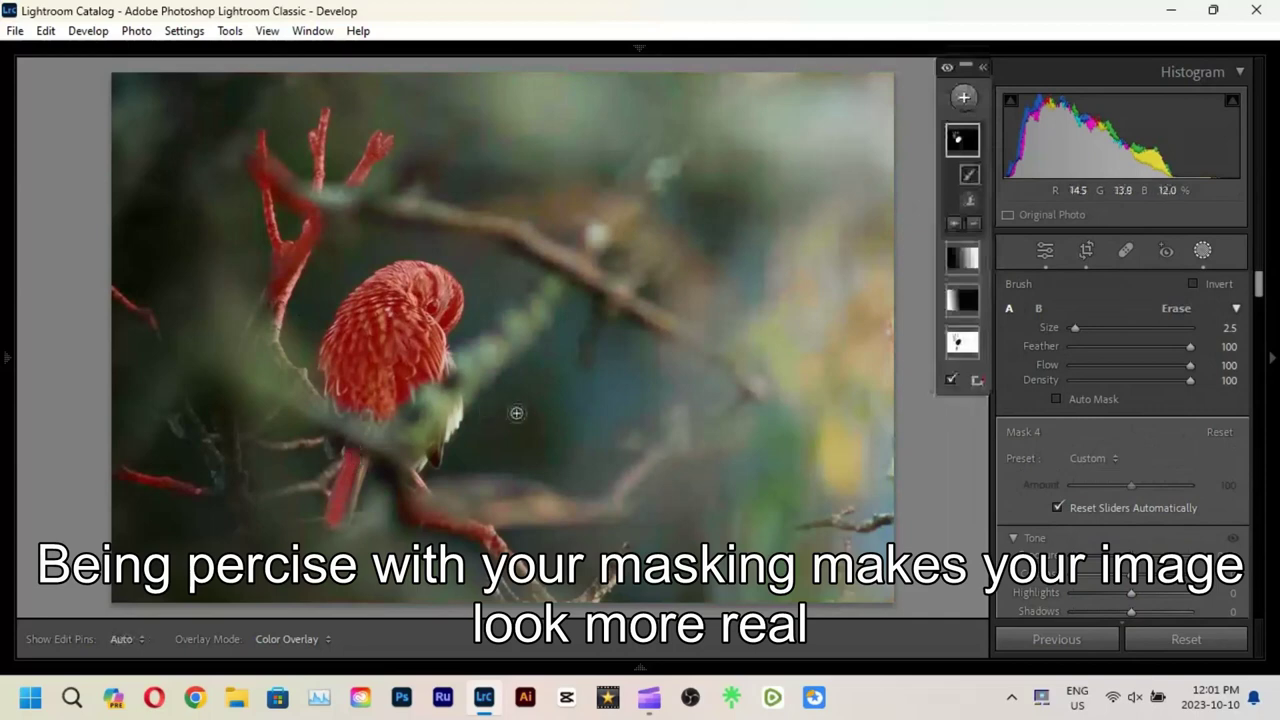
click(975, 222)
click(970, 422)
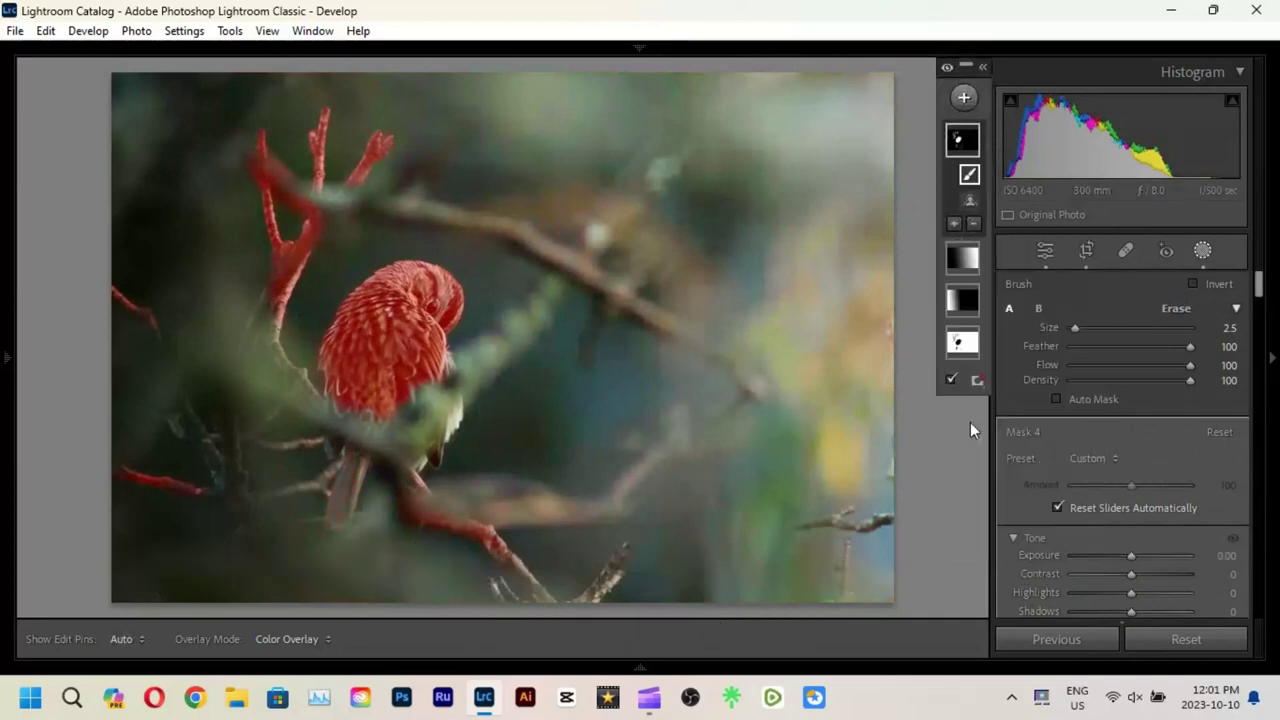
Subtract a linear gradient across the owl area and set the mask Exposure to −0.52.
key(m)
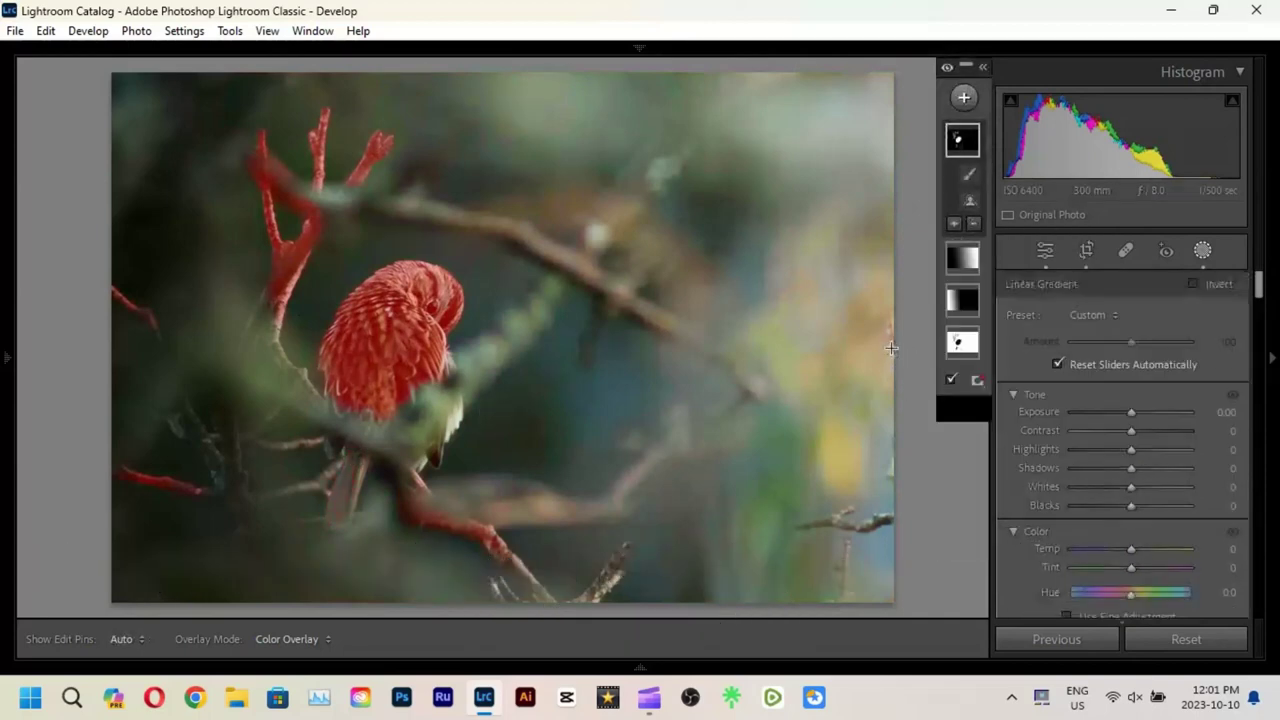
mouse_move(597, 348)
mouse_down()
mouse_move(248, 350)
mouse_move(30, 325)
mouse_up()
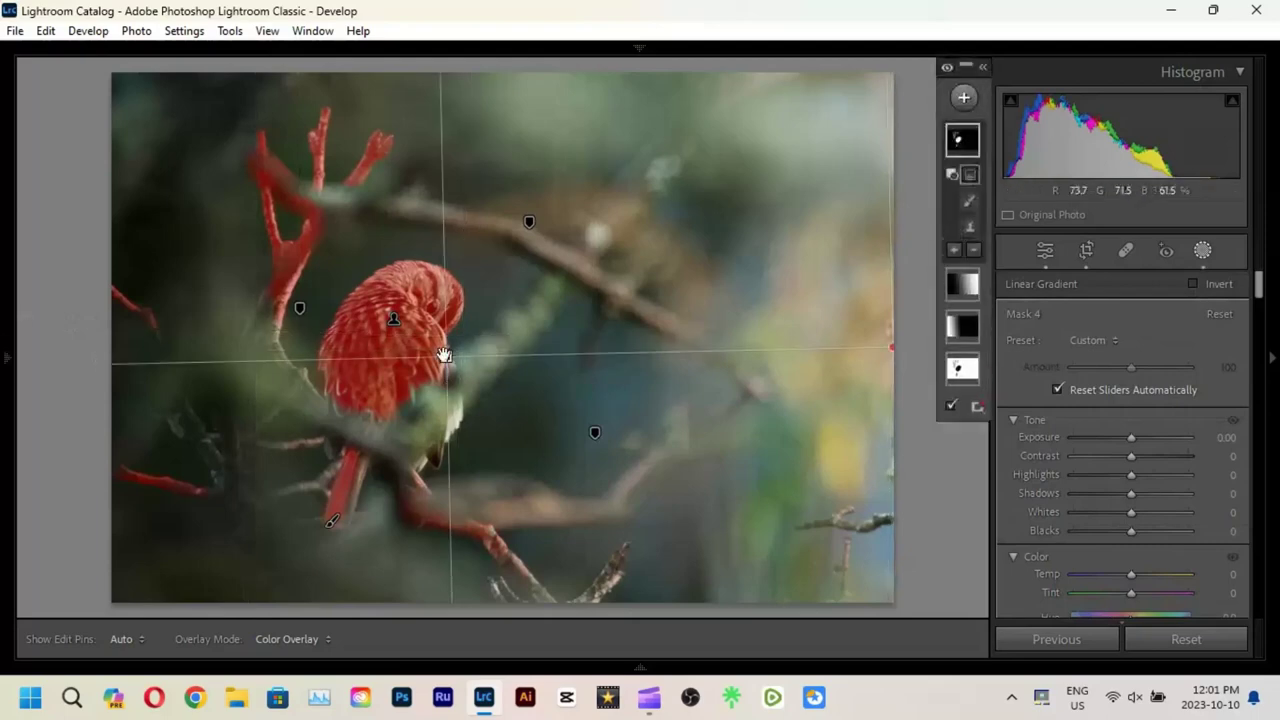
drag(444, 356, 429, 356)
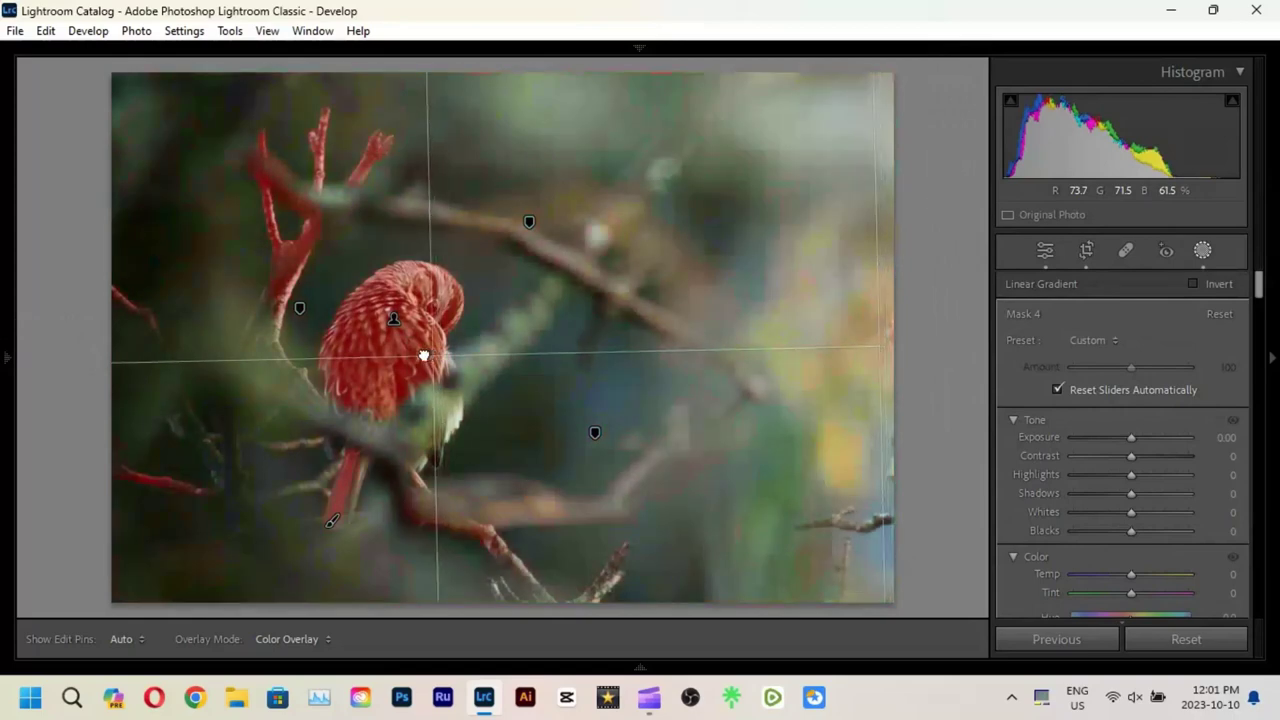
drag(424, 356, 329, 358)
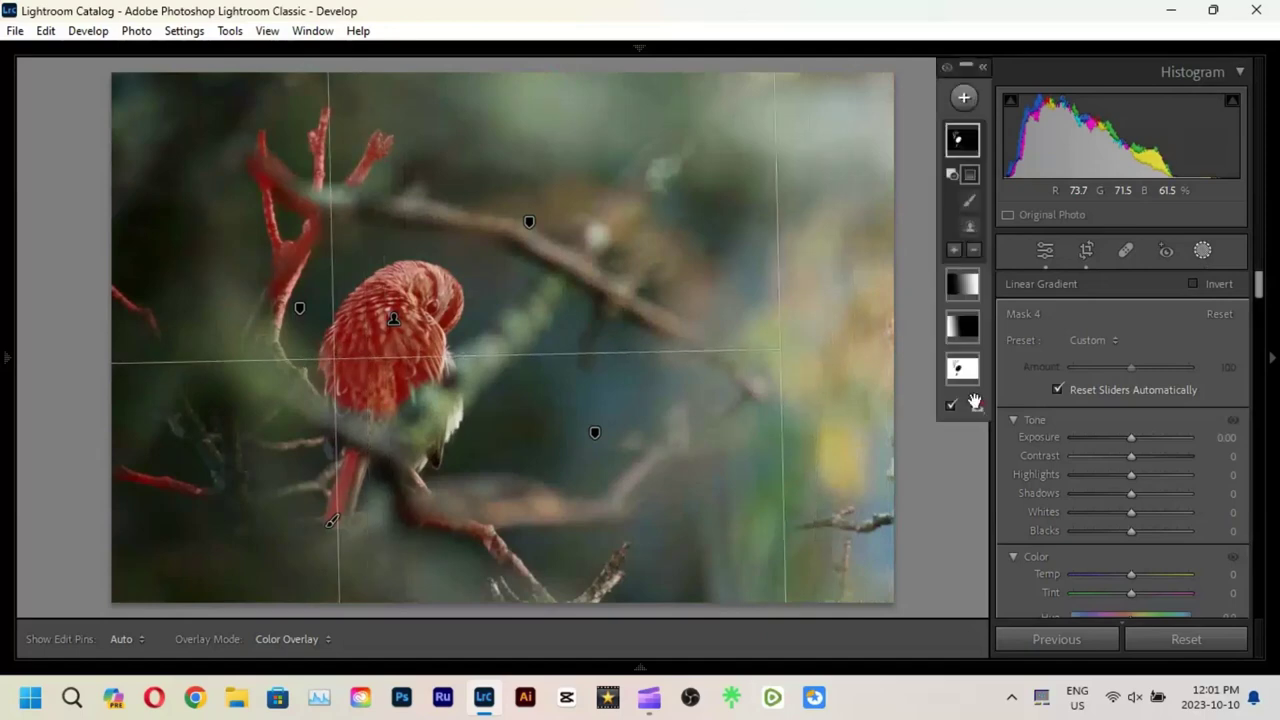
drag(1131, 438, 1123, 438)
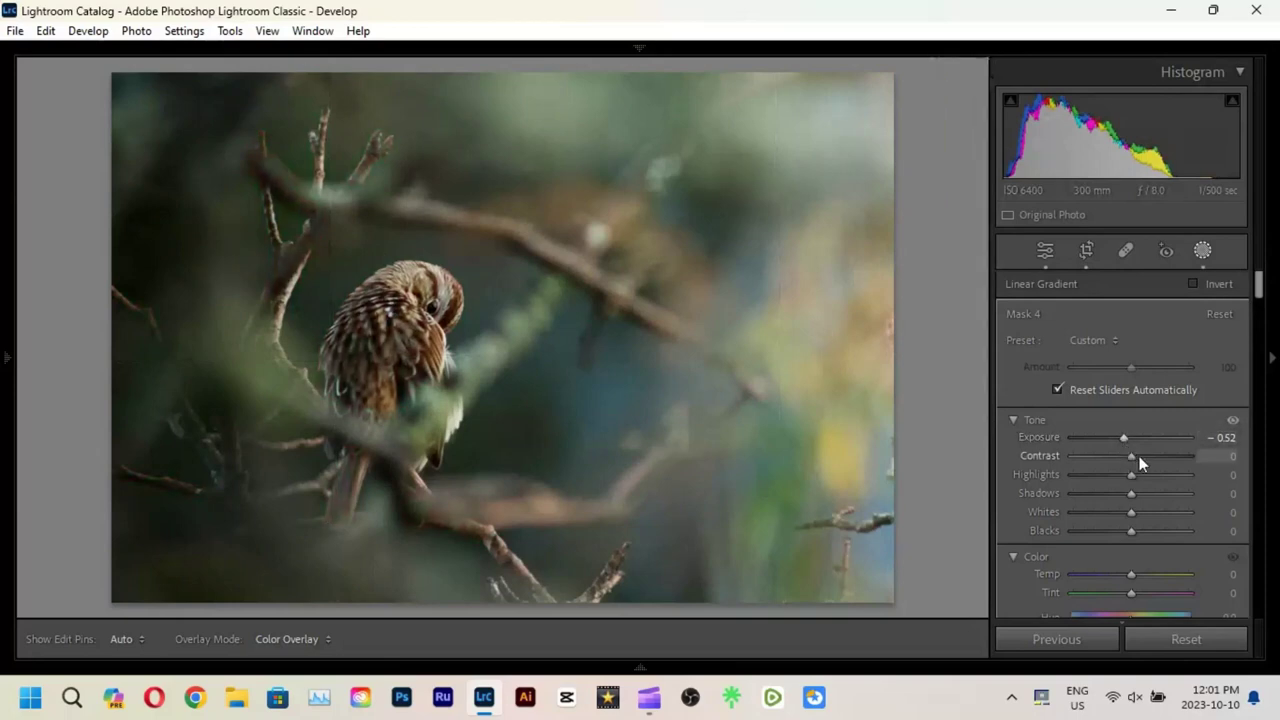
Give the owl mask Contrast 11, Highlights −5, Shadows −8, Whites −6 and Blacks −8.
click(1139, 456)
drag(1131, 474, 1125, 530)
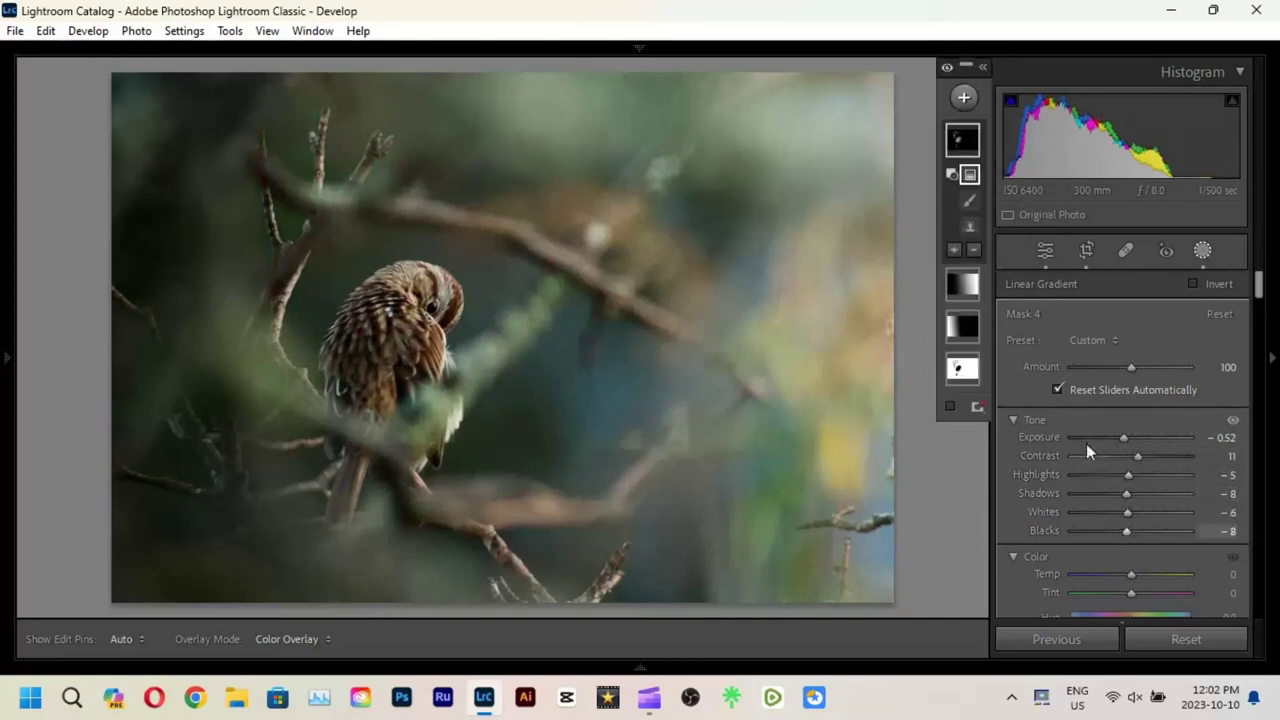
click(963, 100)
click(987, 266)
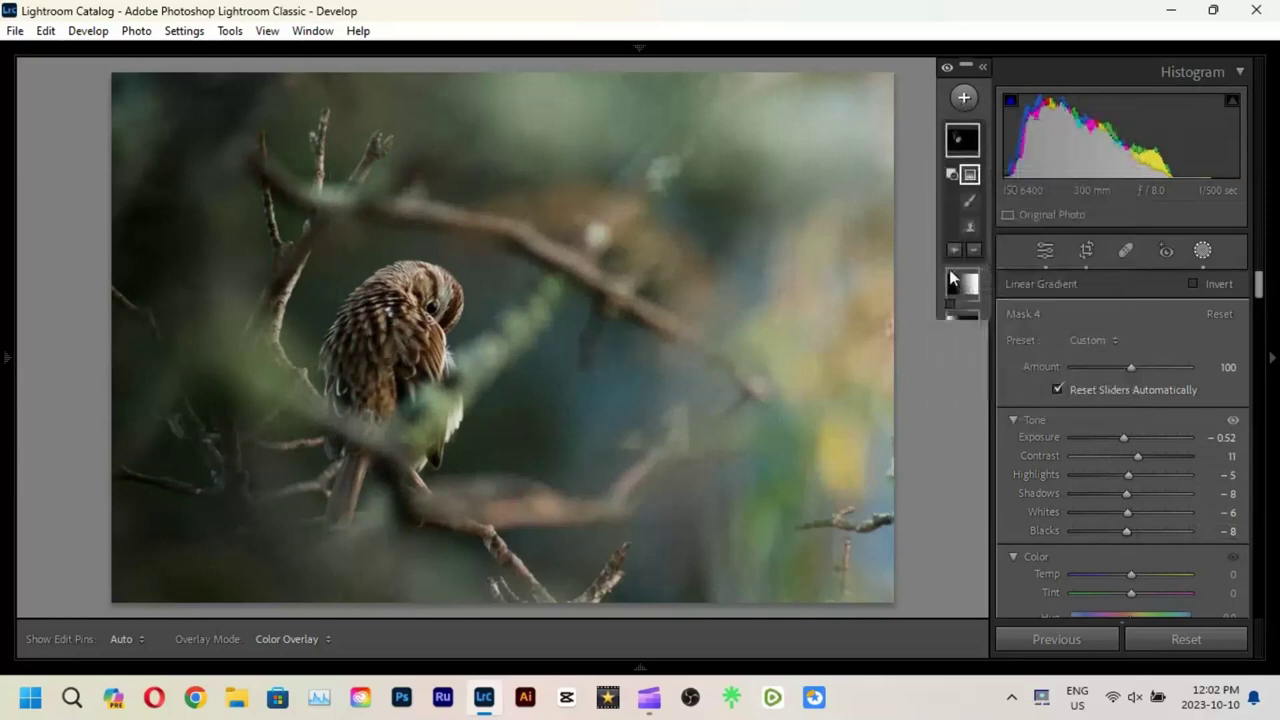
key(k)
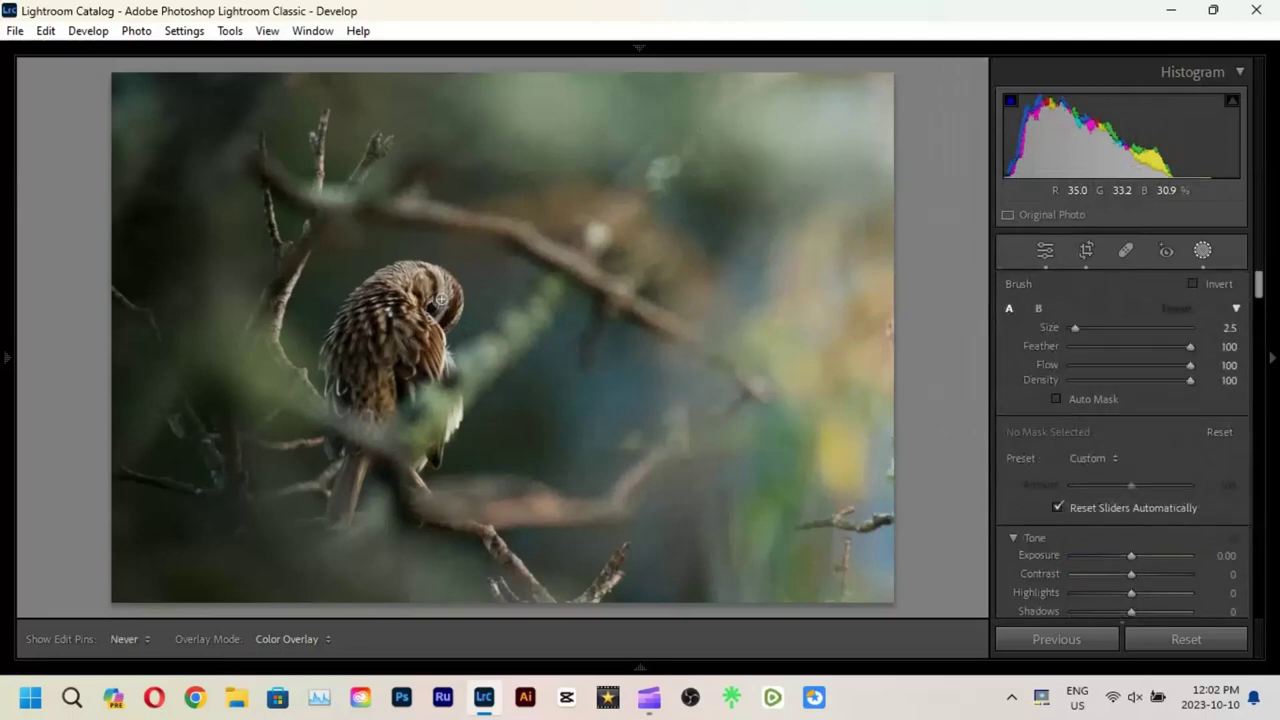
Brush-paint a new mask over the owl's head and lower body, toggling overlays to check coverage.
mouse_move(441, 299)
mouse_down()
mouse_move(434, 291)
mouse_move(421, 327)
mouse_move(441, 374)
mouse_up()
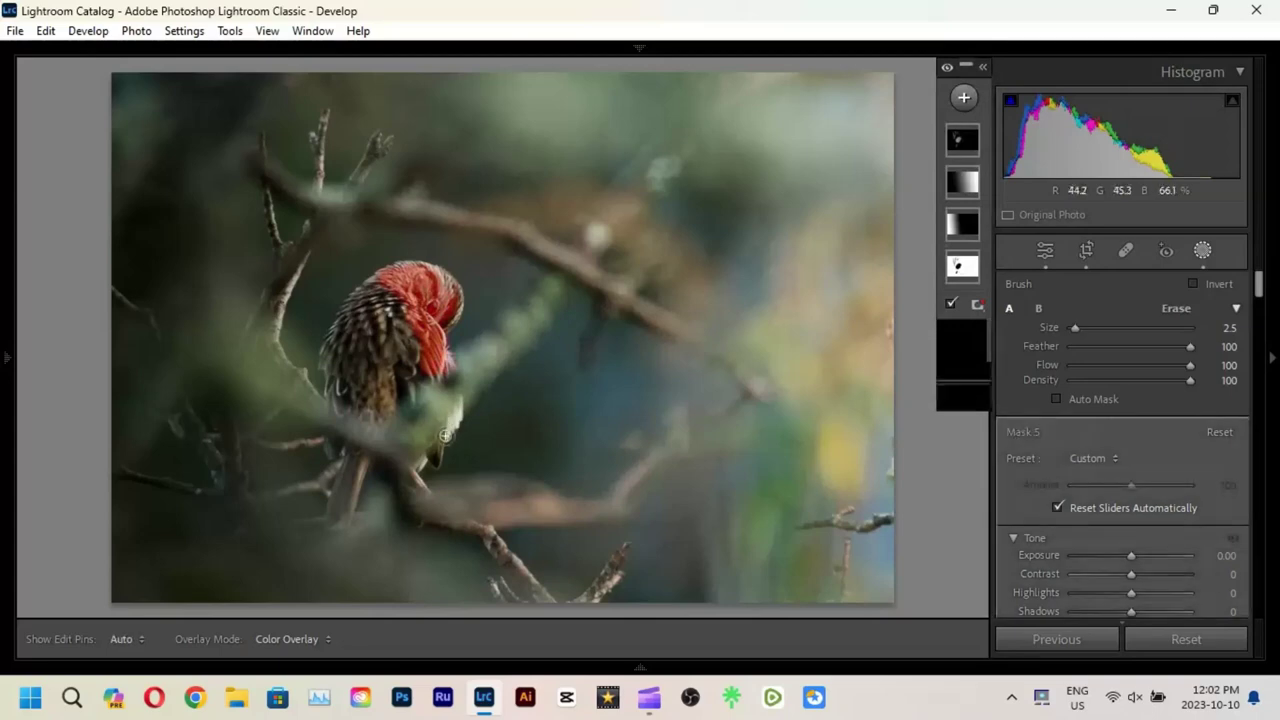
key(h)
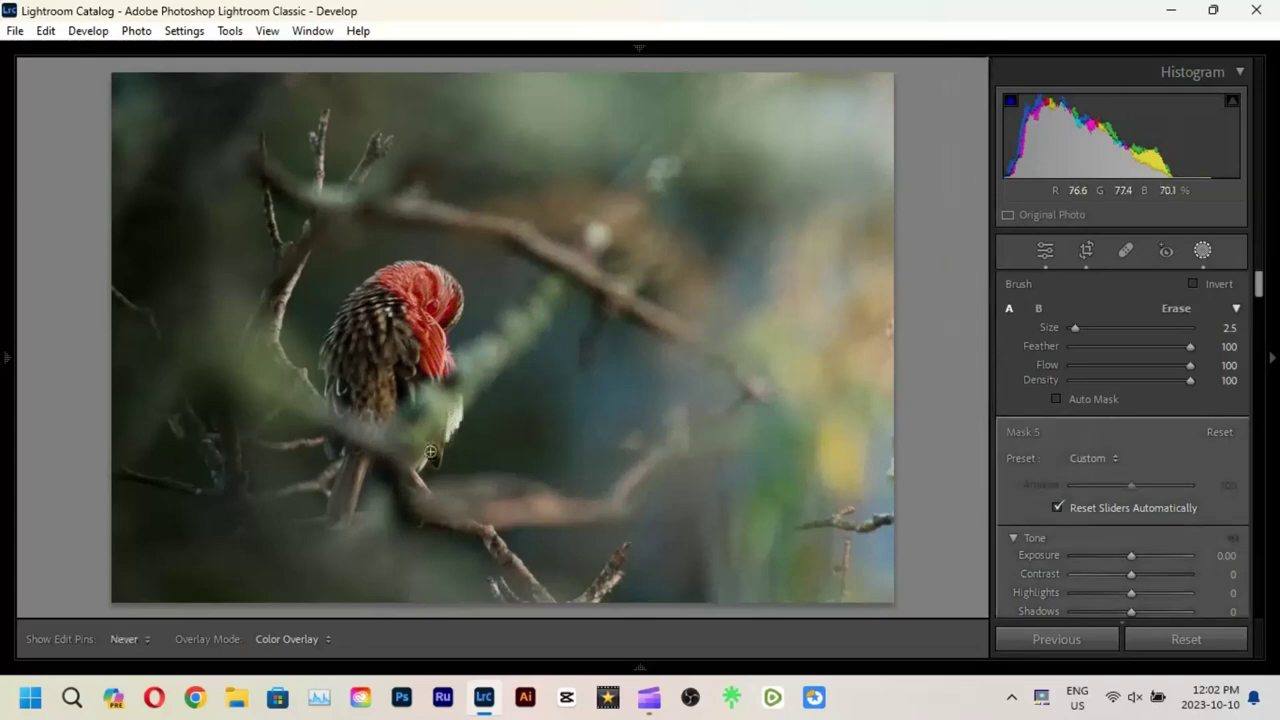
key(h)
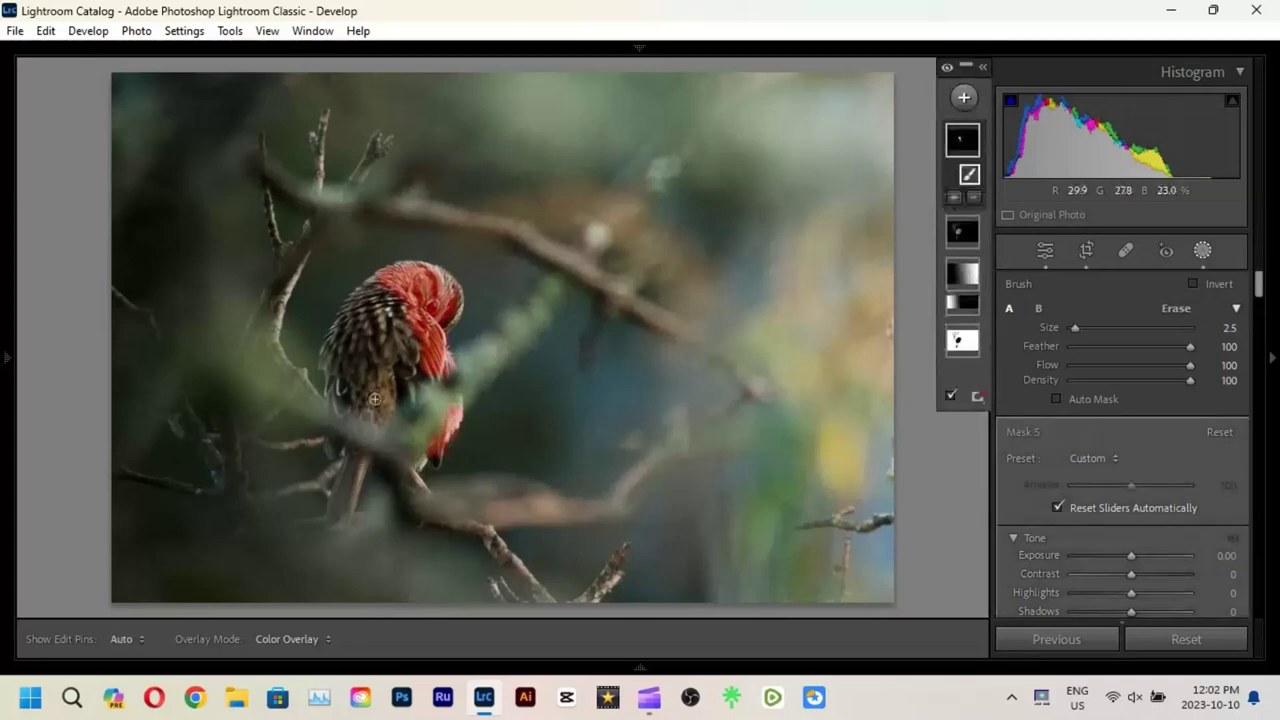
key(h)
drag(374, 392, 383, 412)
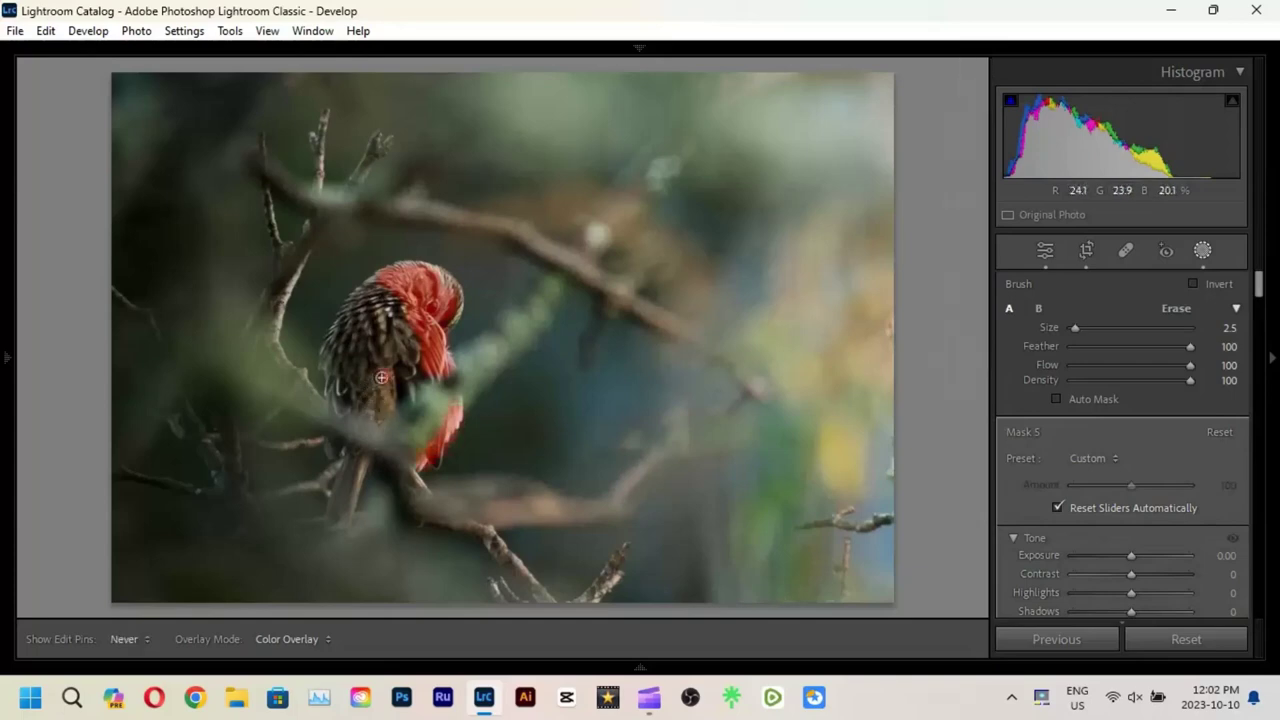
key(h)
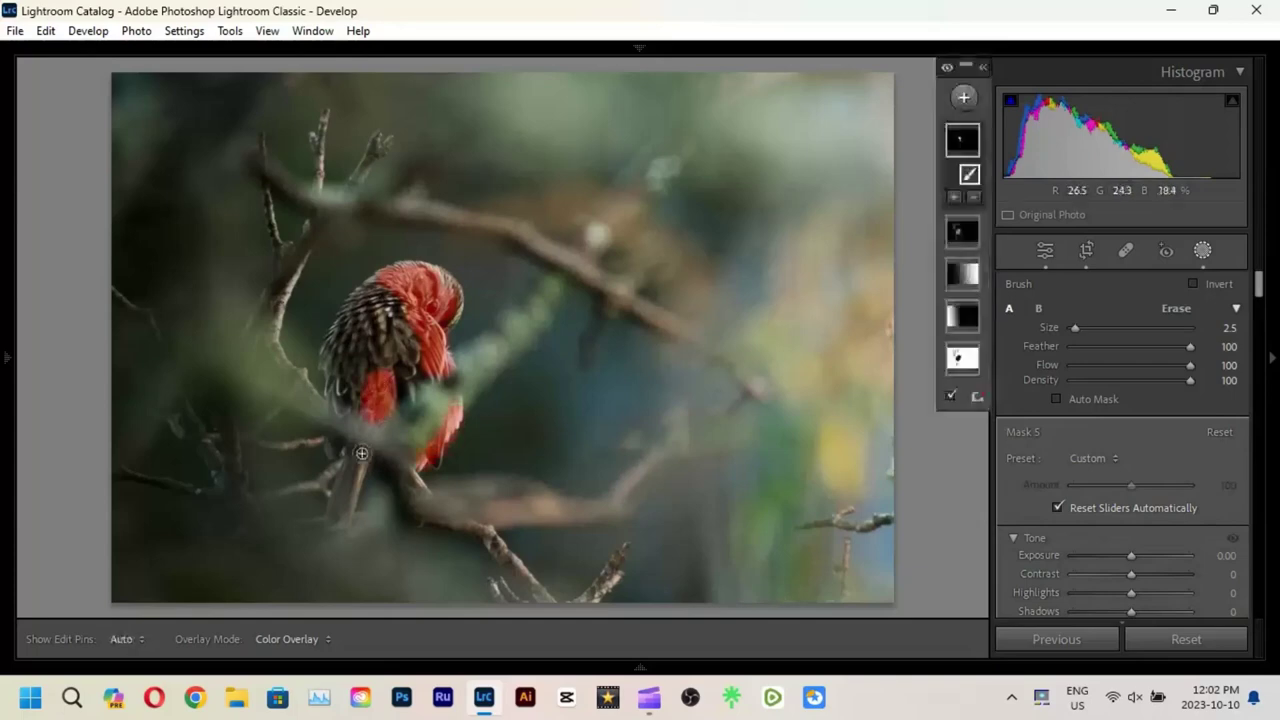
key(h)
key(h)
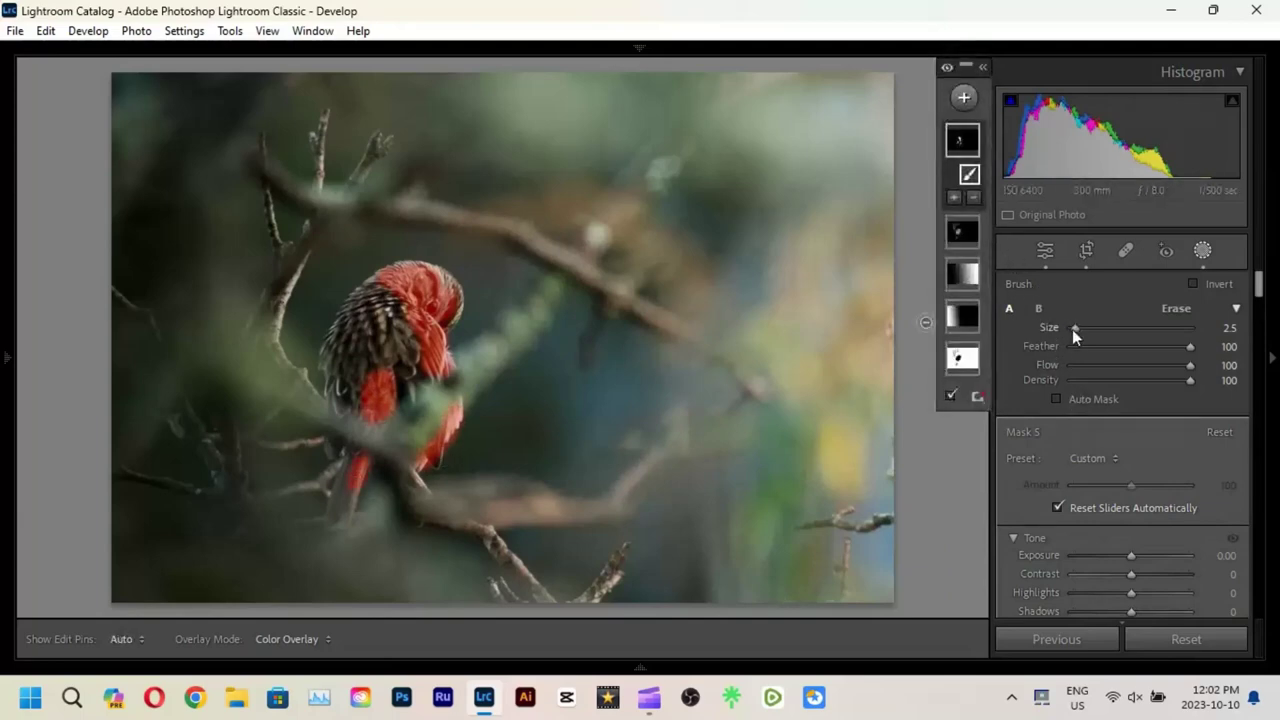
Refine the owl mask edges with a size 0.1 brush and set its Exposure to +0.45.
drag(1072, 329, 1070, 328)
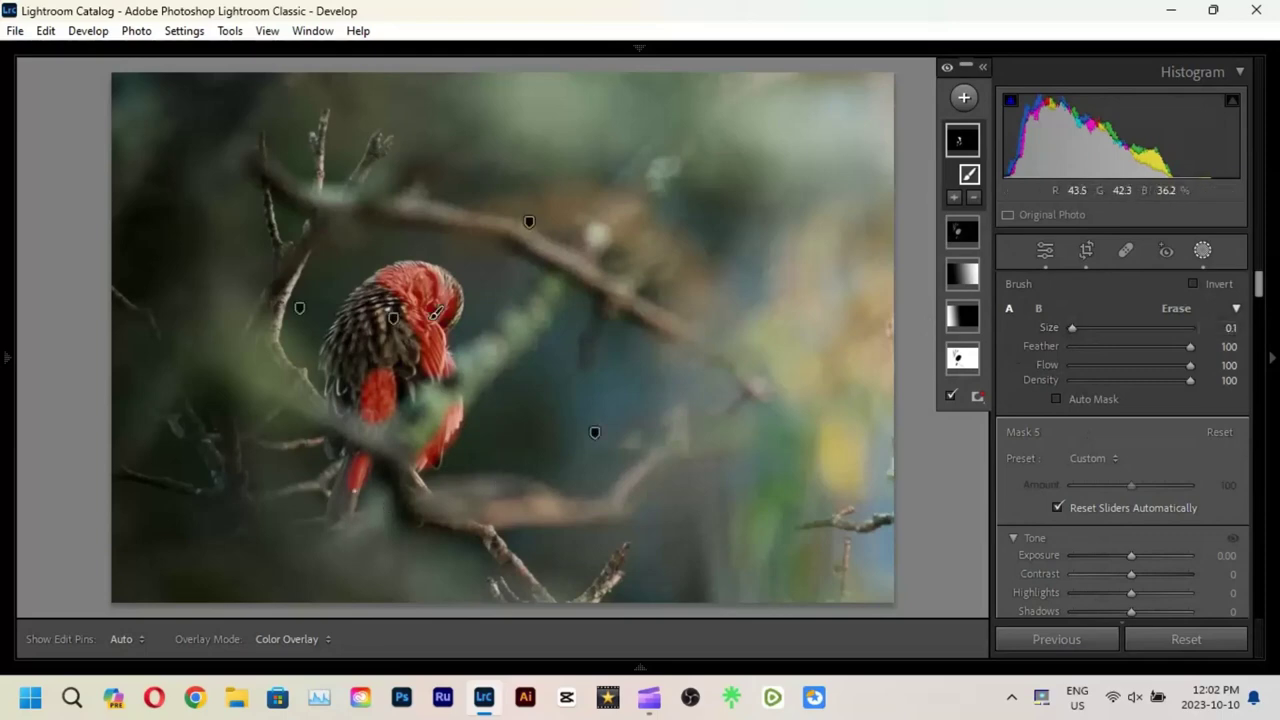
key(h)
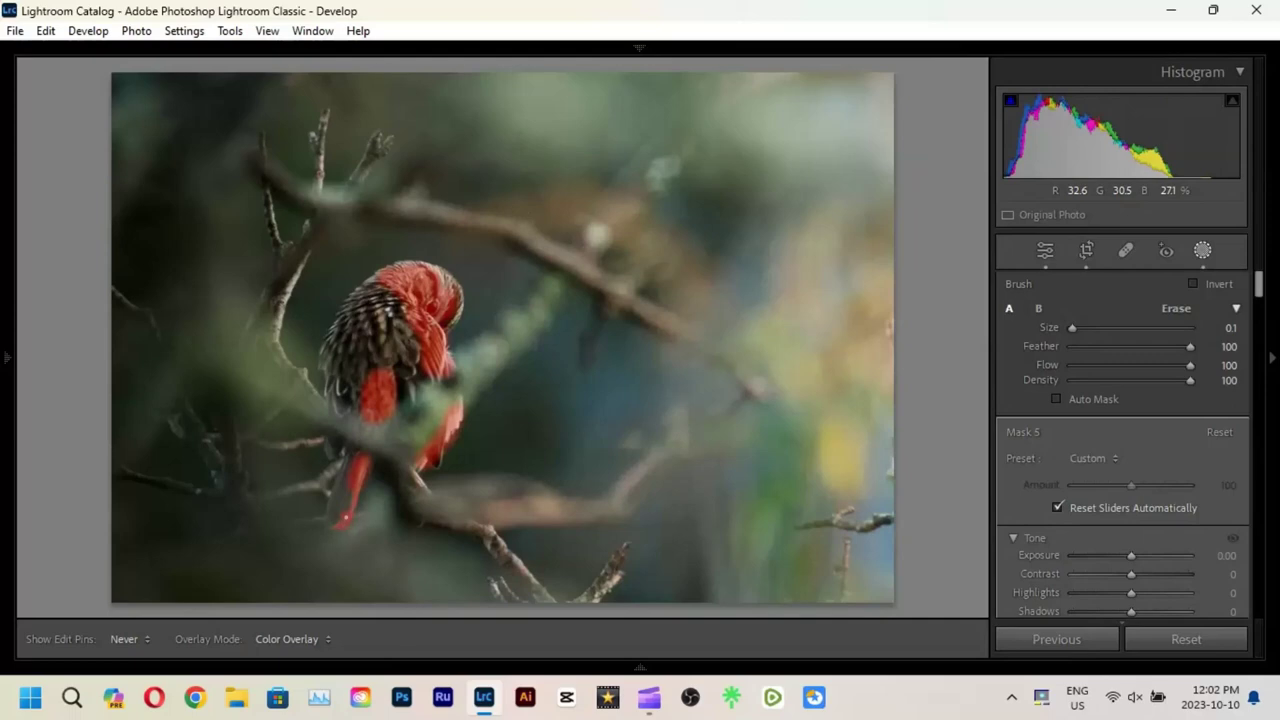
key(h)
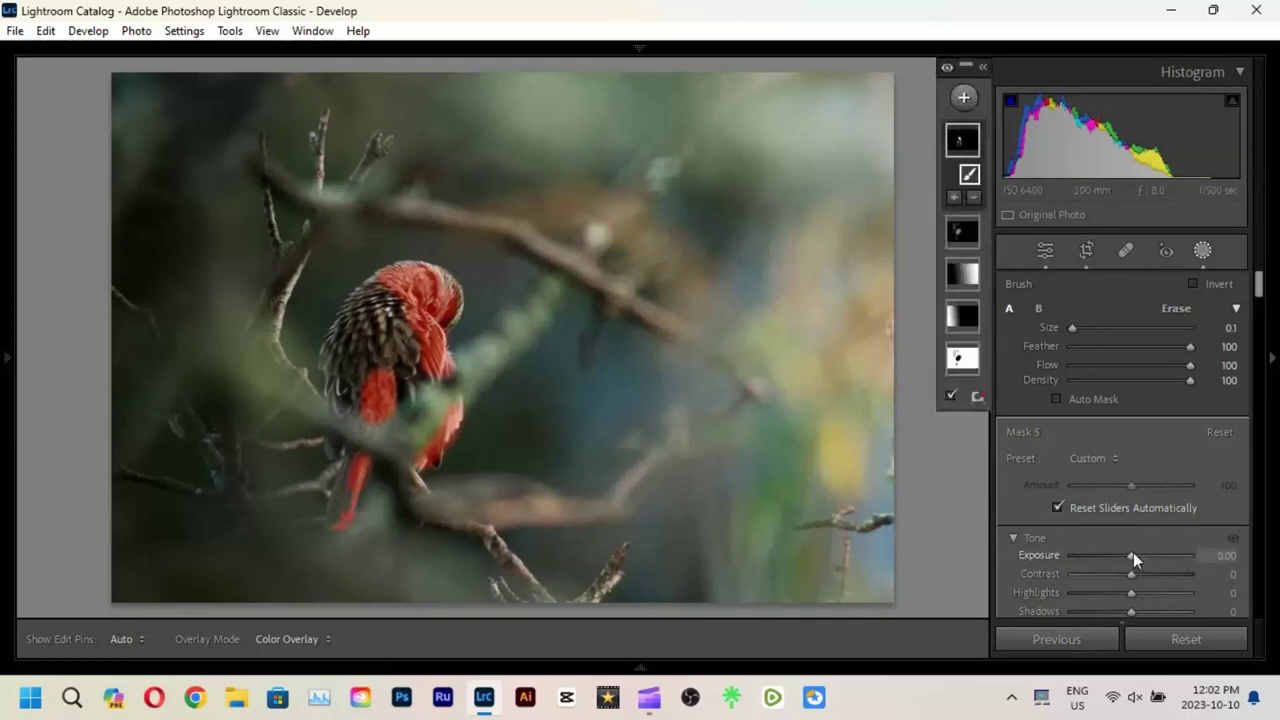
key(h)
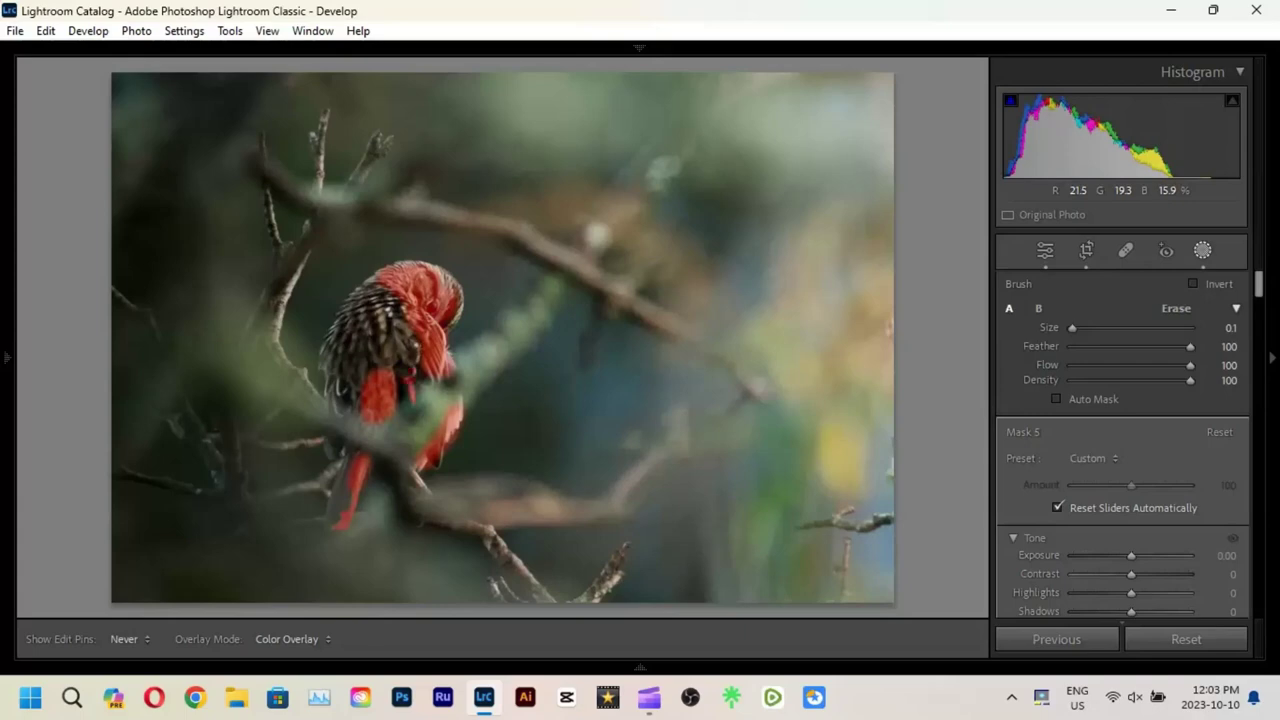
key(h)
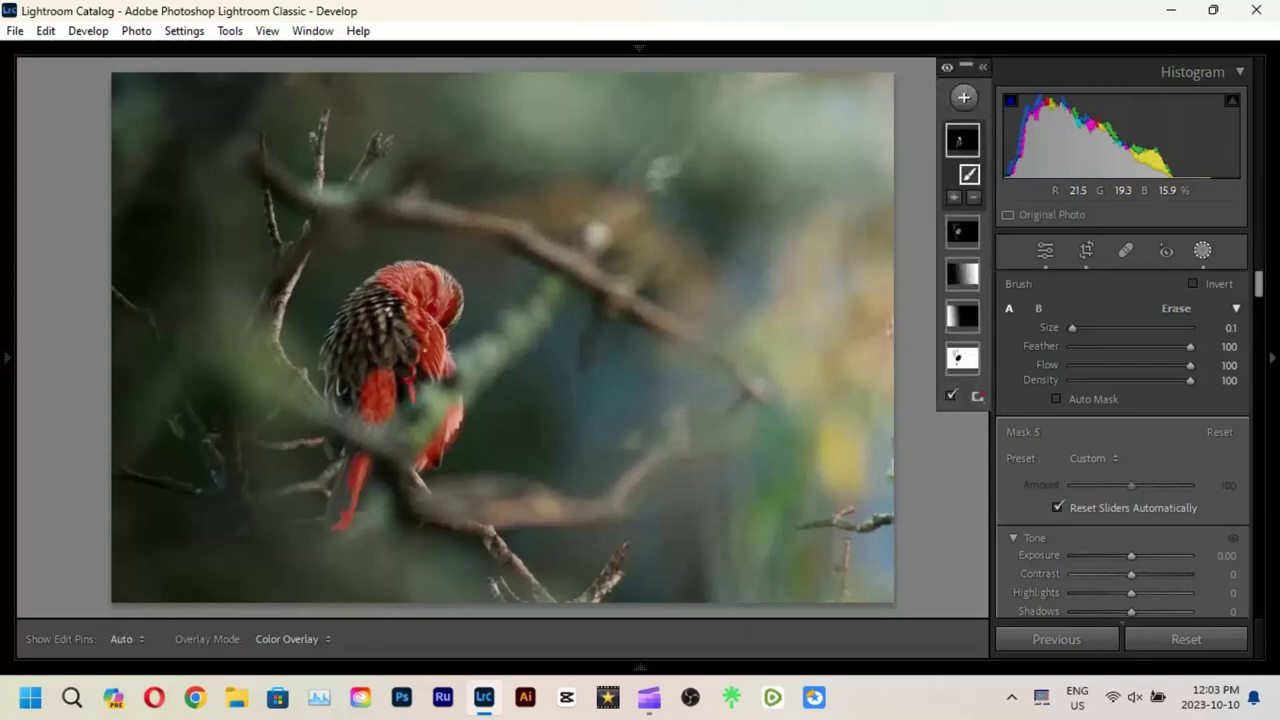
key(h)
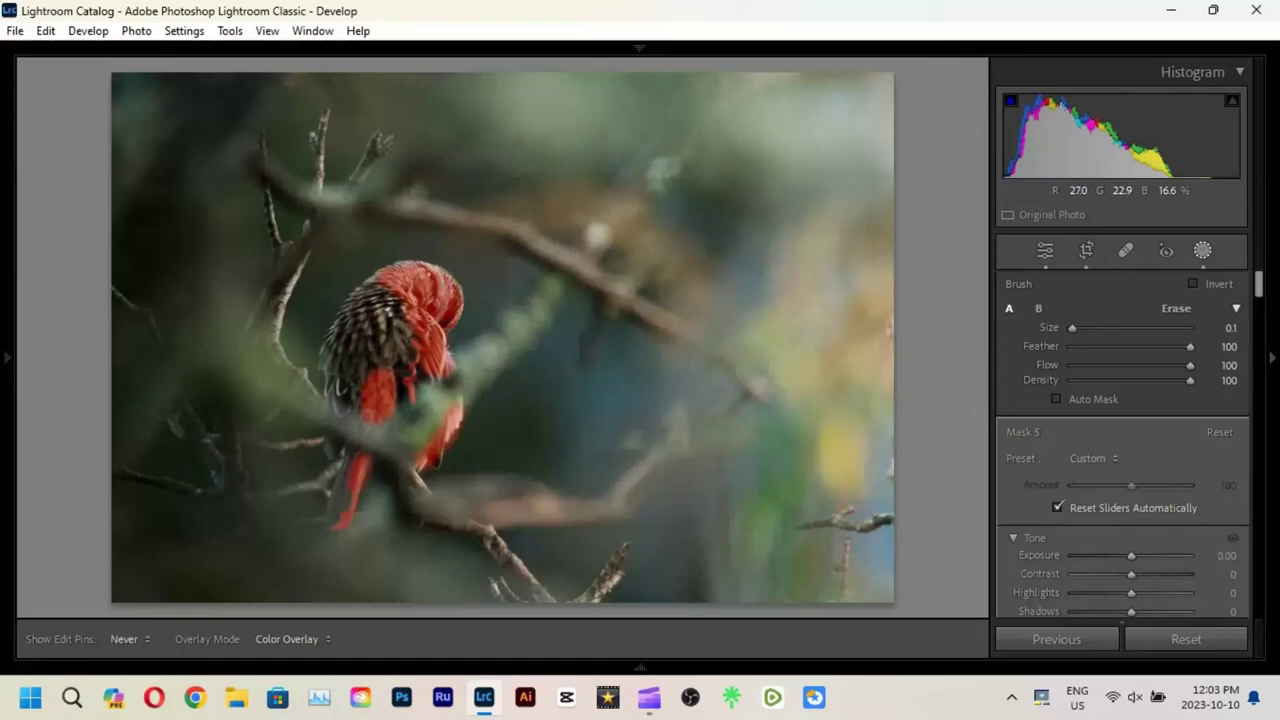
key(shift+w)
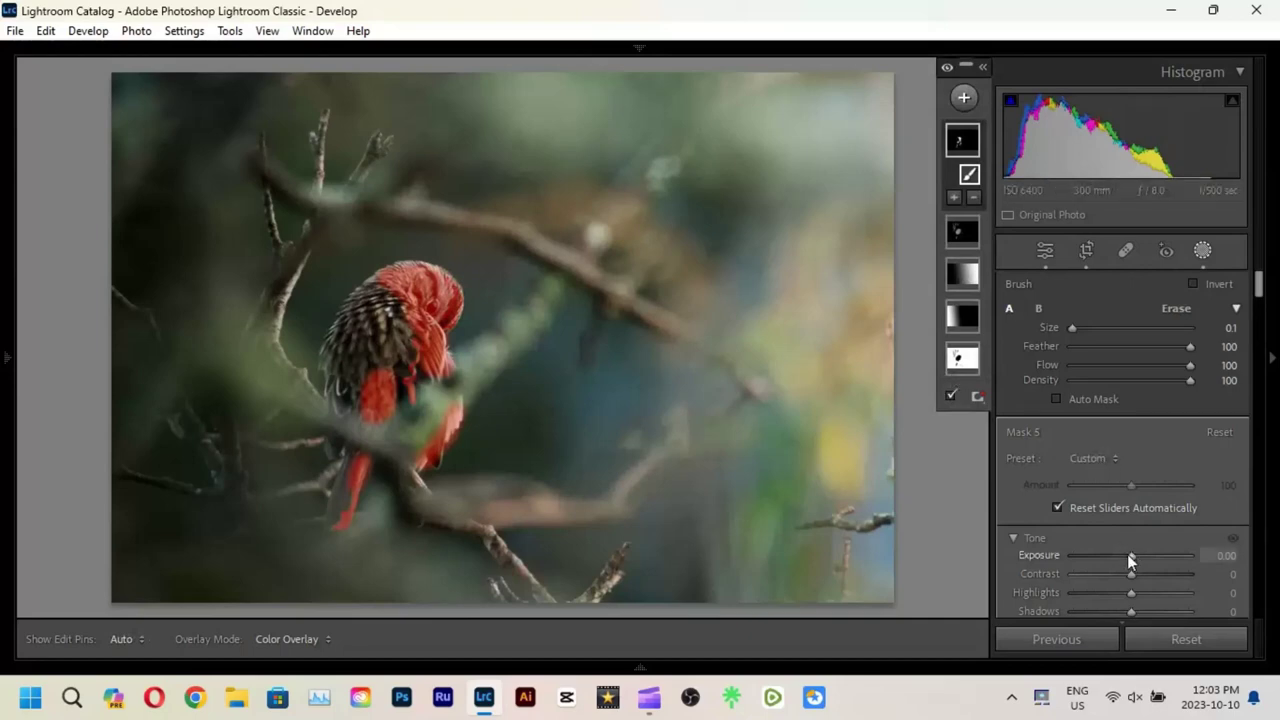
drag(1130, 554, 1138, 555)
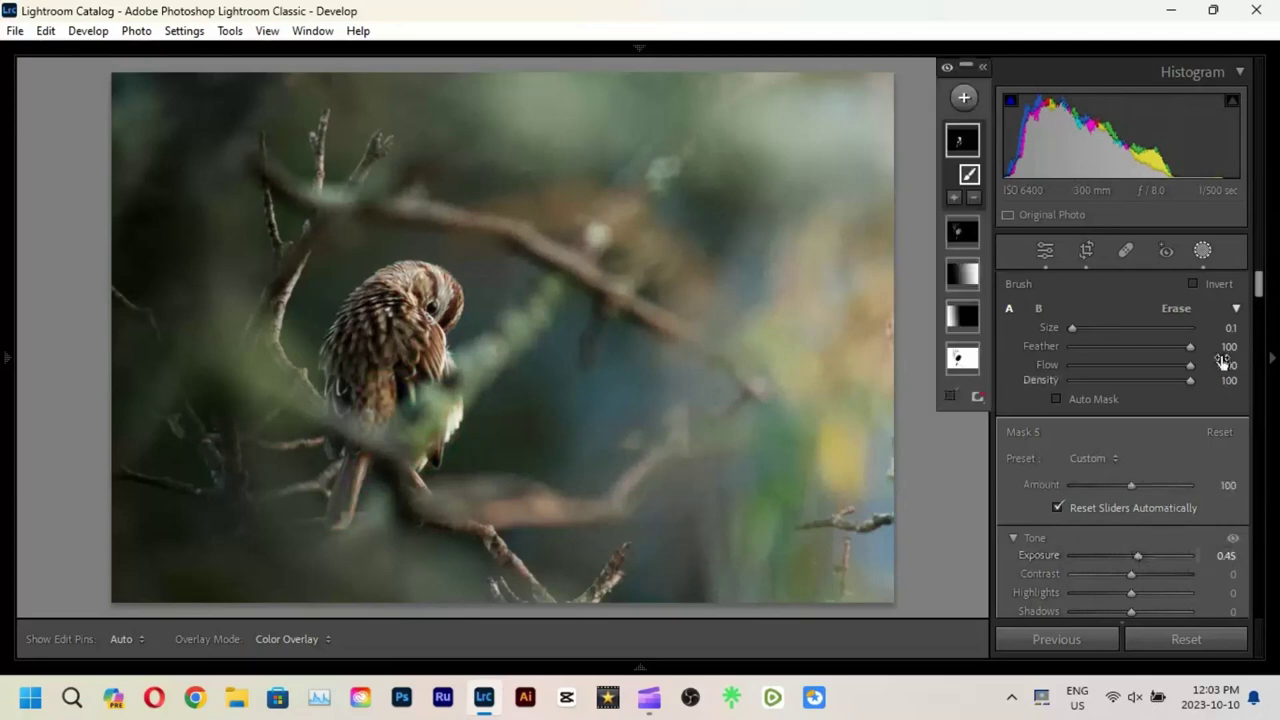
Set Mask 5 to Contrast 15, Highlights 6, Shadows −5, Whites 6 and Blacks −5.
drag(1259, 288, 1259, 311)
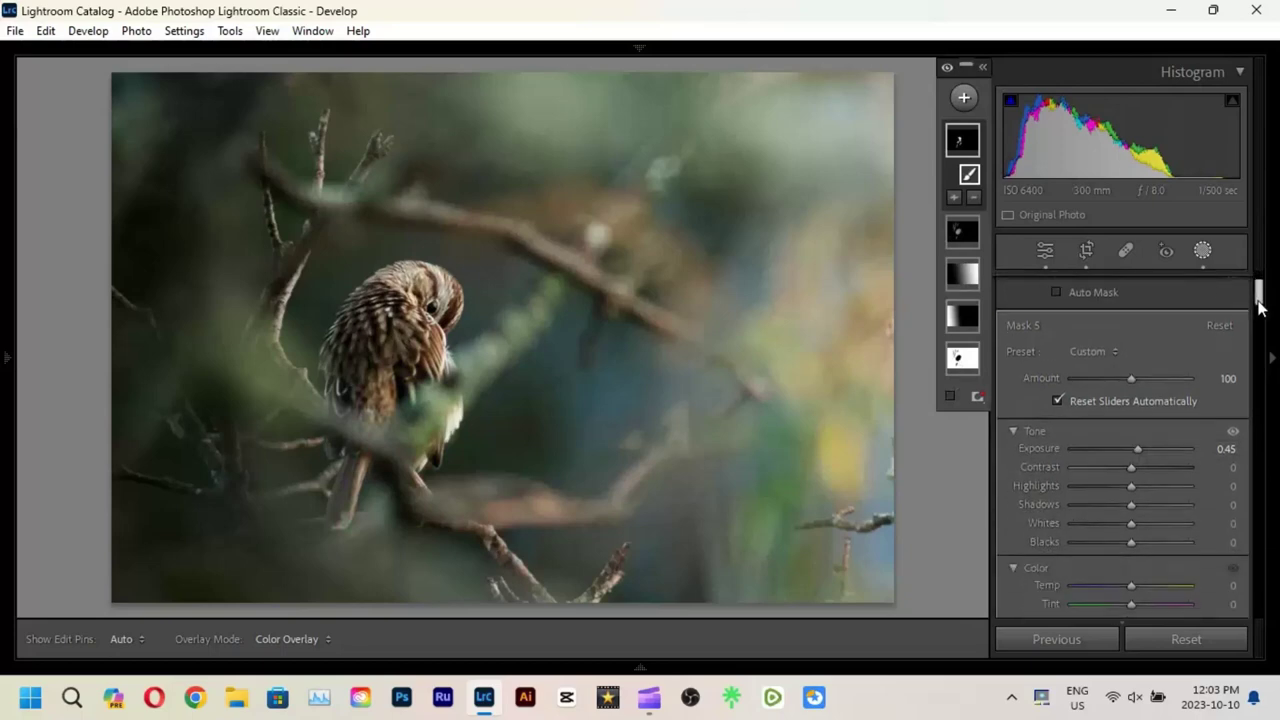
click(1135, 420)
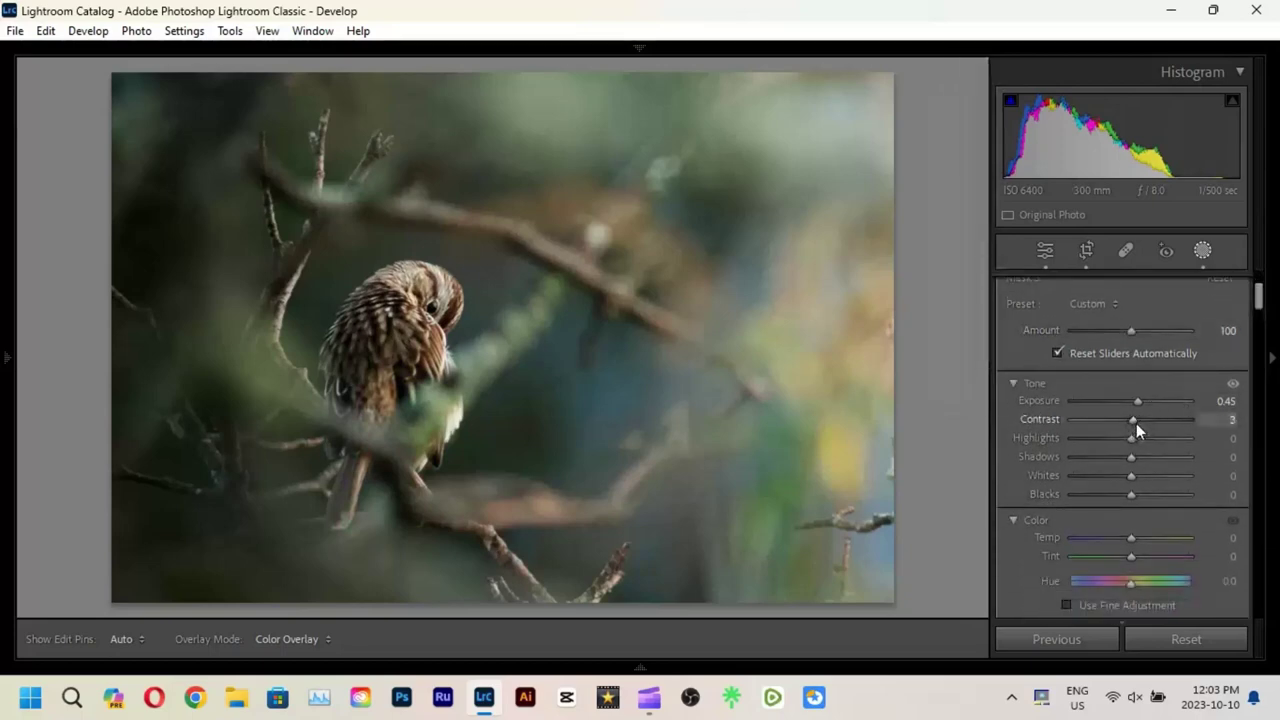
drag(1134, 437, 1138, 437)
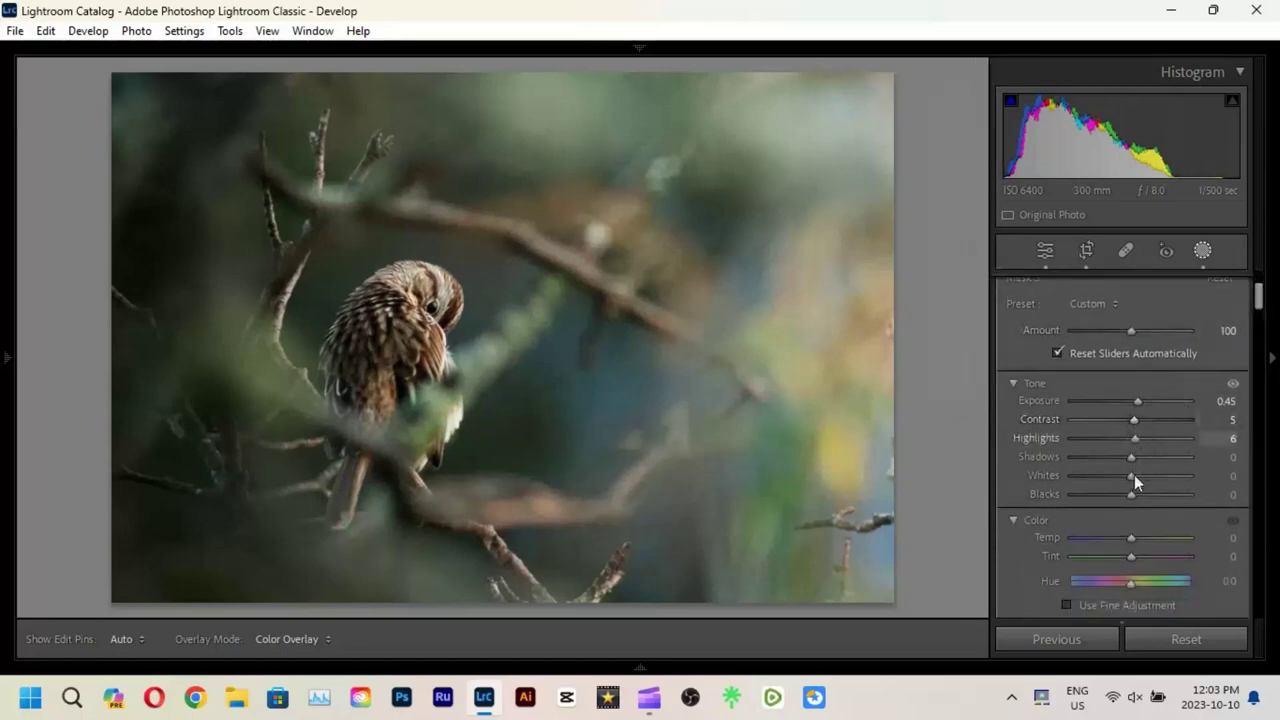
click(1138, 475)
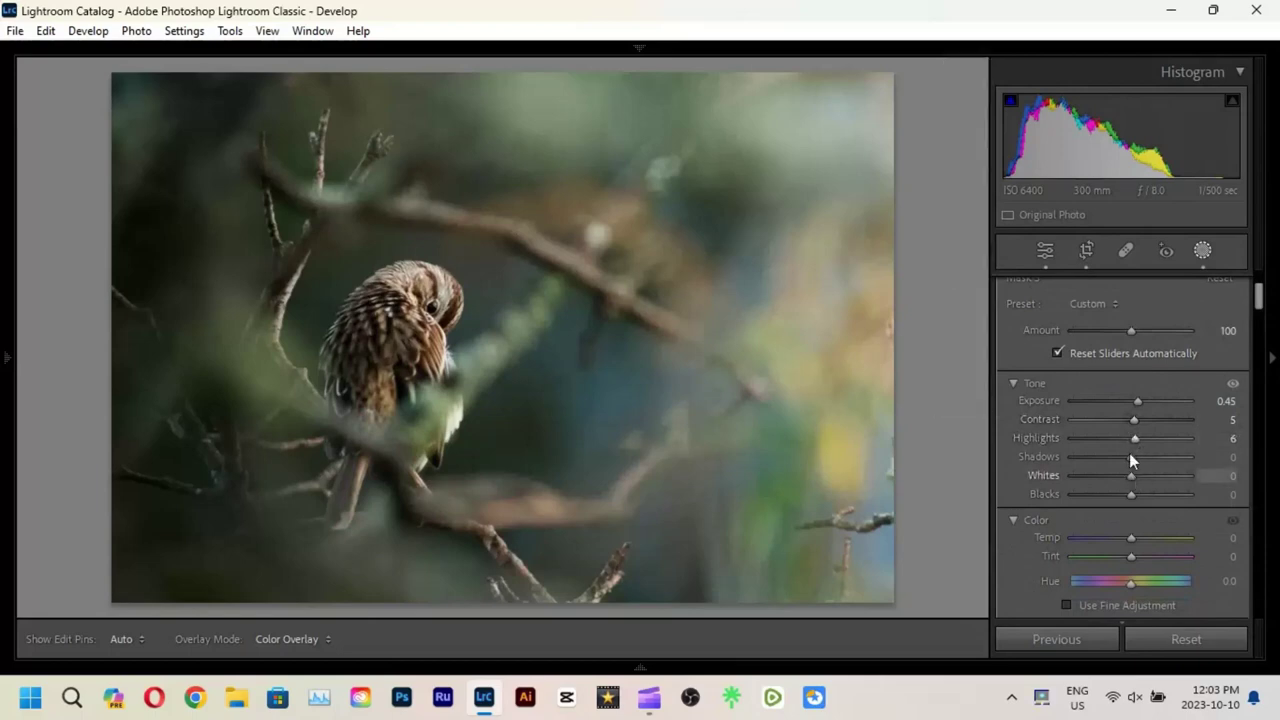
click(1128, 457)
click(1134, 476)
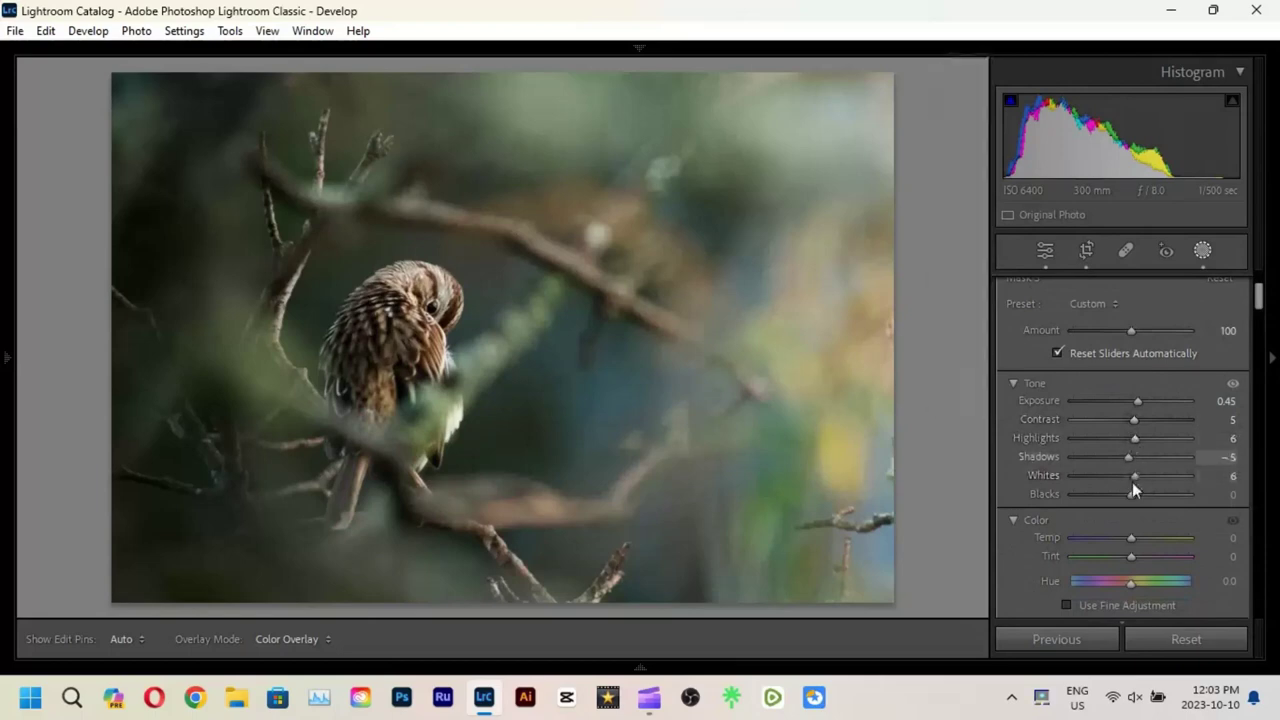
click(1128, 492)
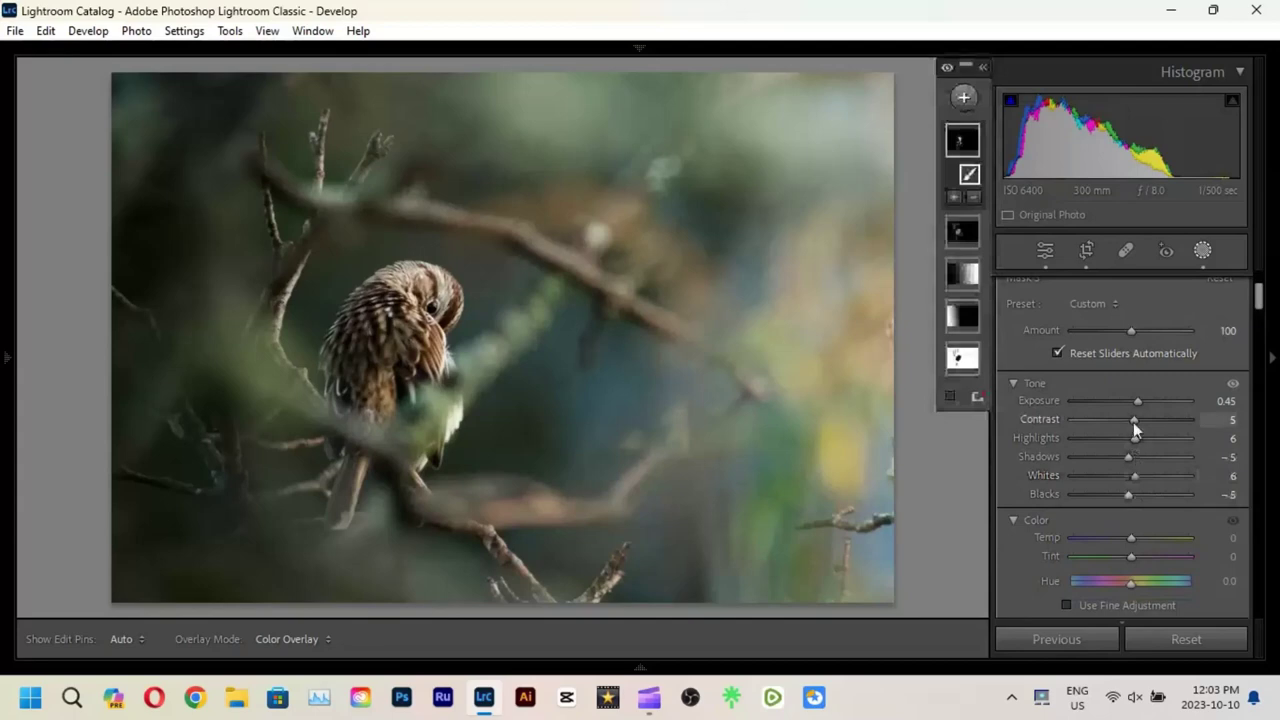
drag(1134, 420, 1139, 419)
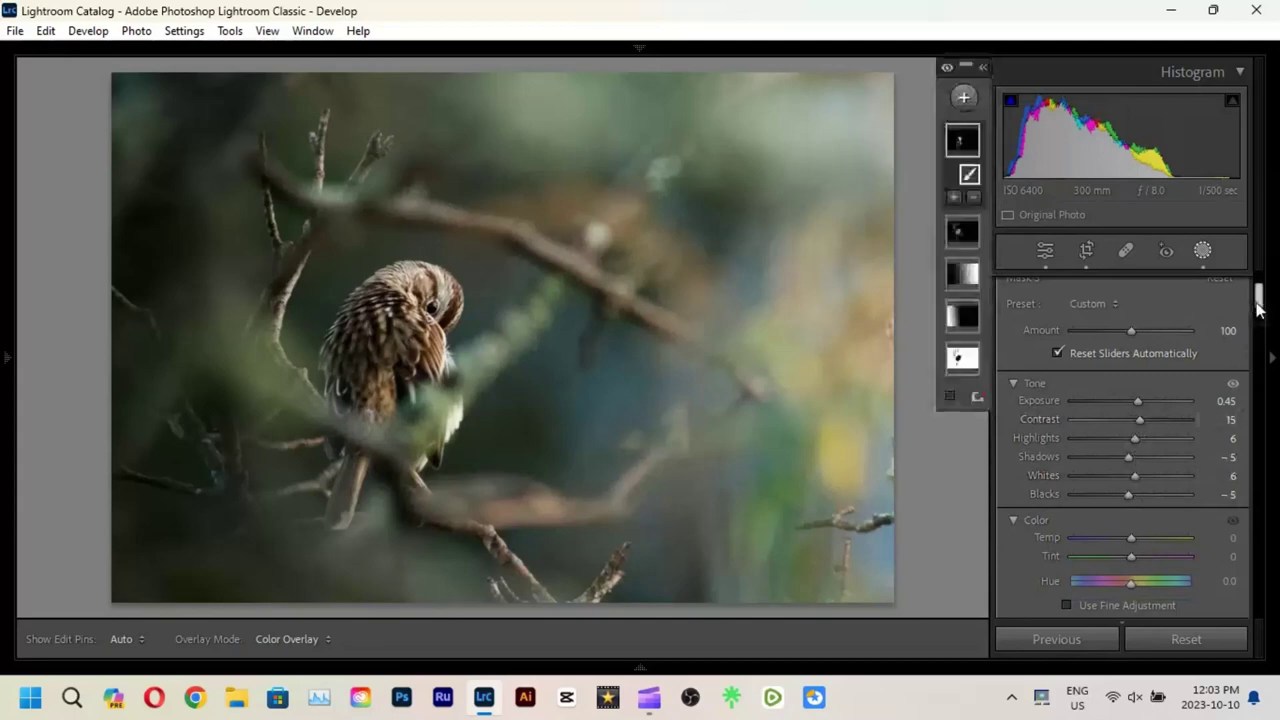
Warm Mask 5 with a Temp of 18.
scroll(1258, 300, down, 2)
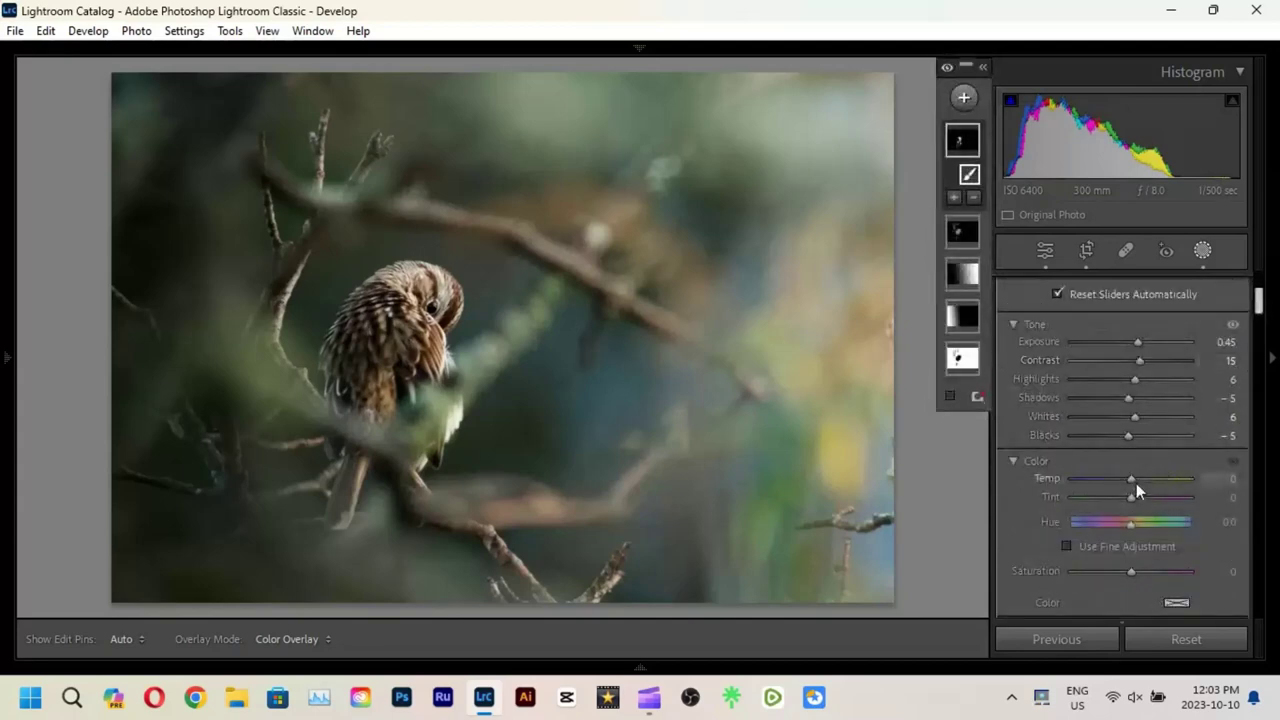
drag(1132, 479, 1143, 483)
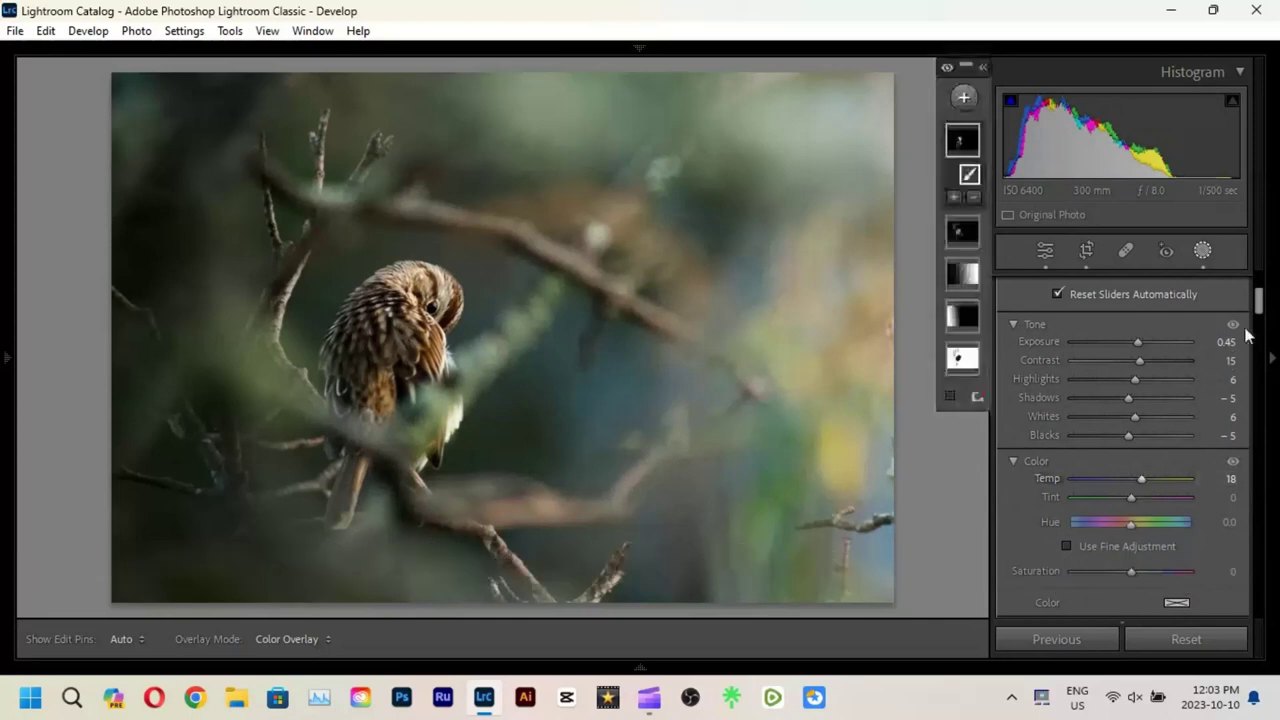
drag(1261, 298, 1260, 277)
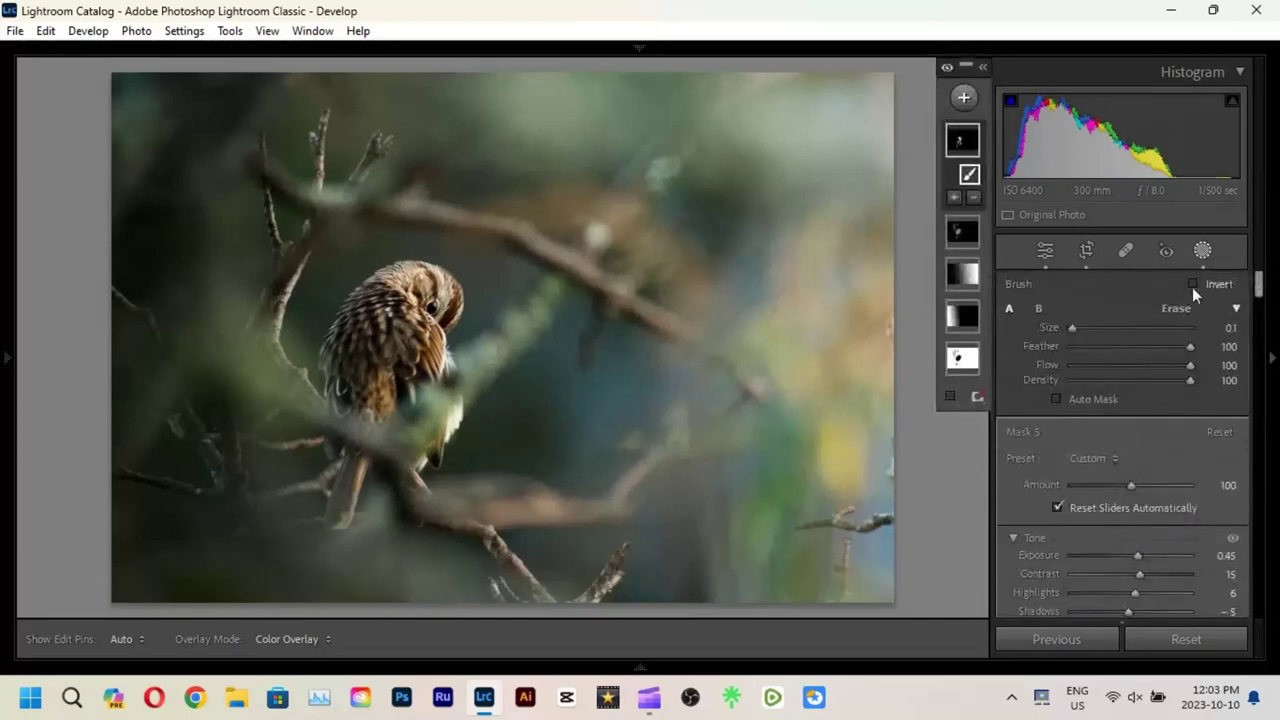
Give the linear gradient Mask 3 a Temp of 19, then deselect all masks.
click(969, 283)
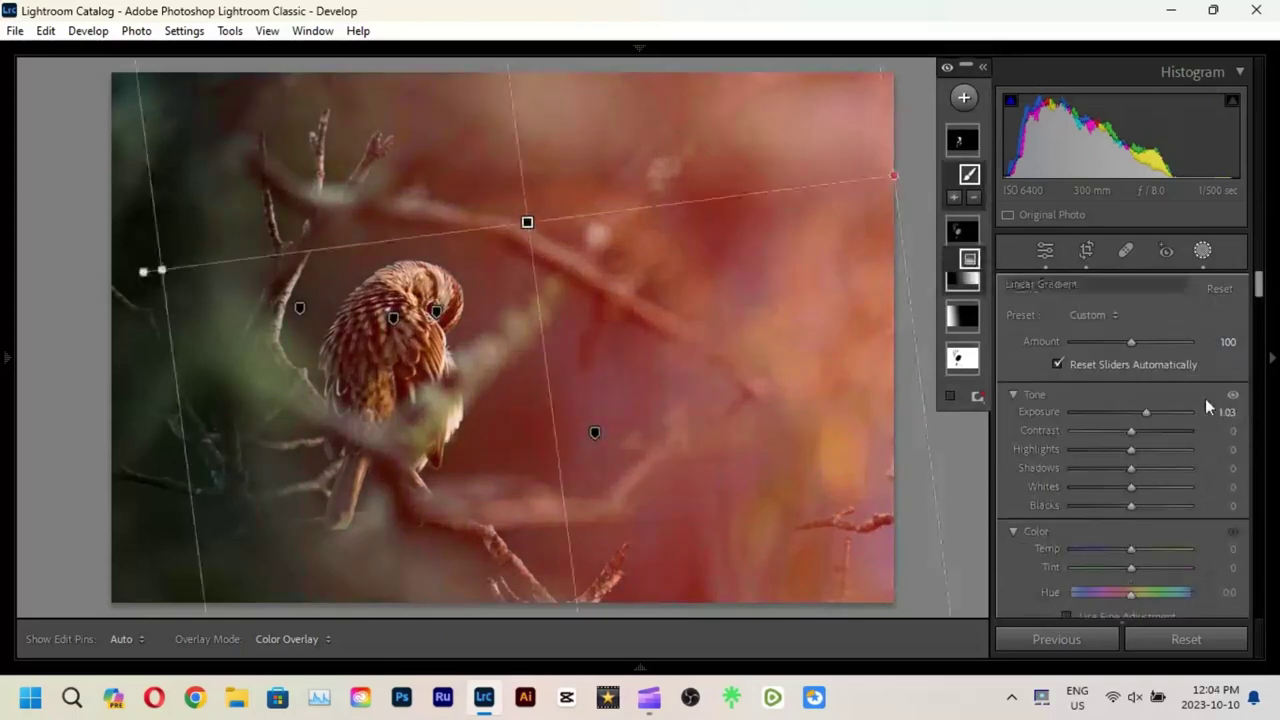
drag(1131, 575, 1142, 574)
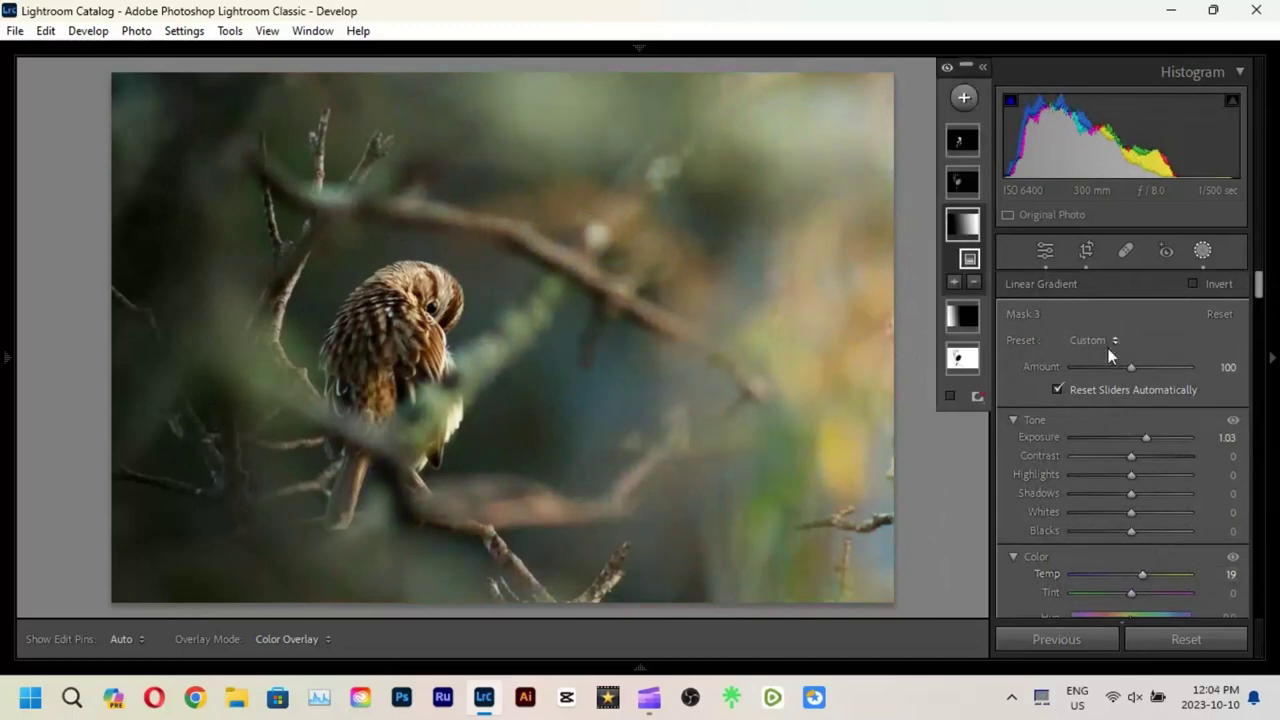
click(964, 97)
key(Escape)
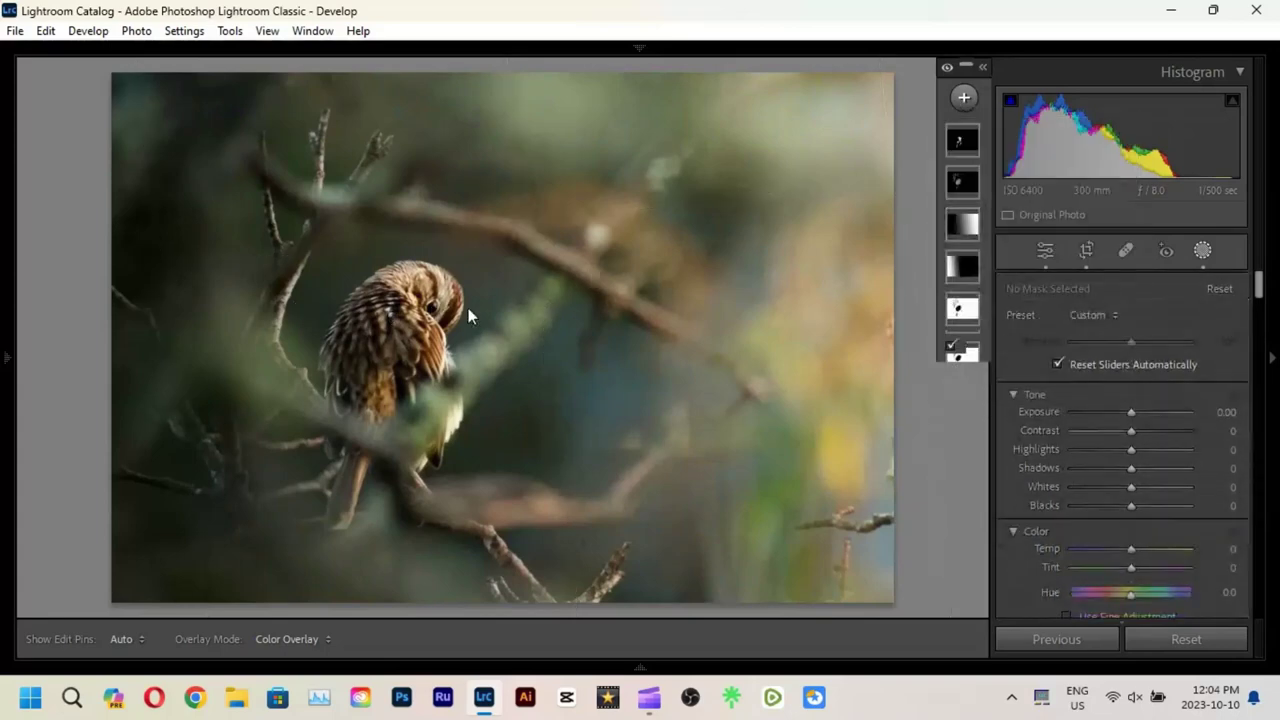
Start a new Brush mask at Size 0.9 and paint over the owl's eye.
drag(468, 308, 432, 313)
key(k)
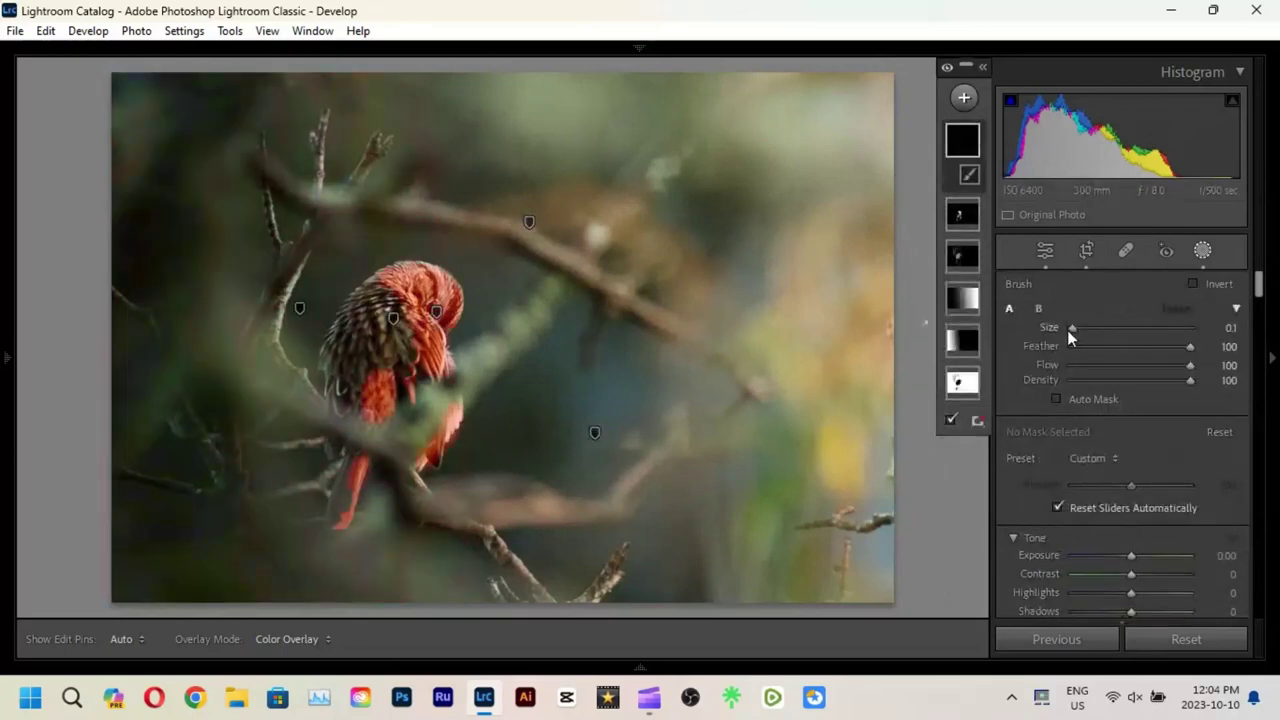
drag(1067, 330, 1073, 328)
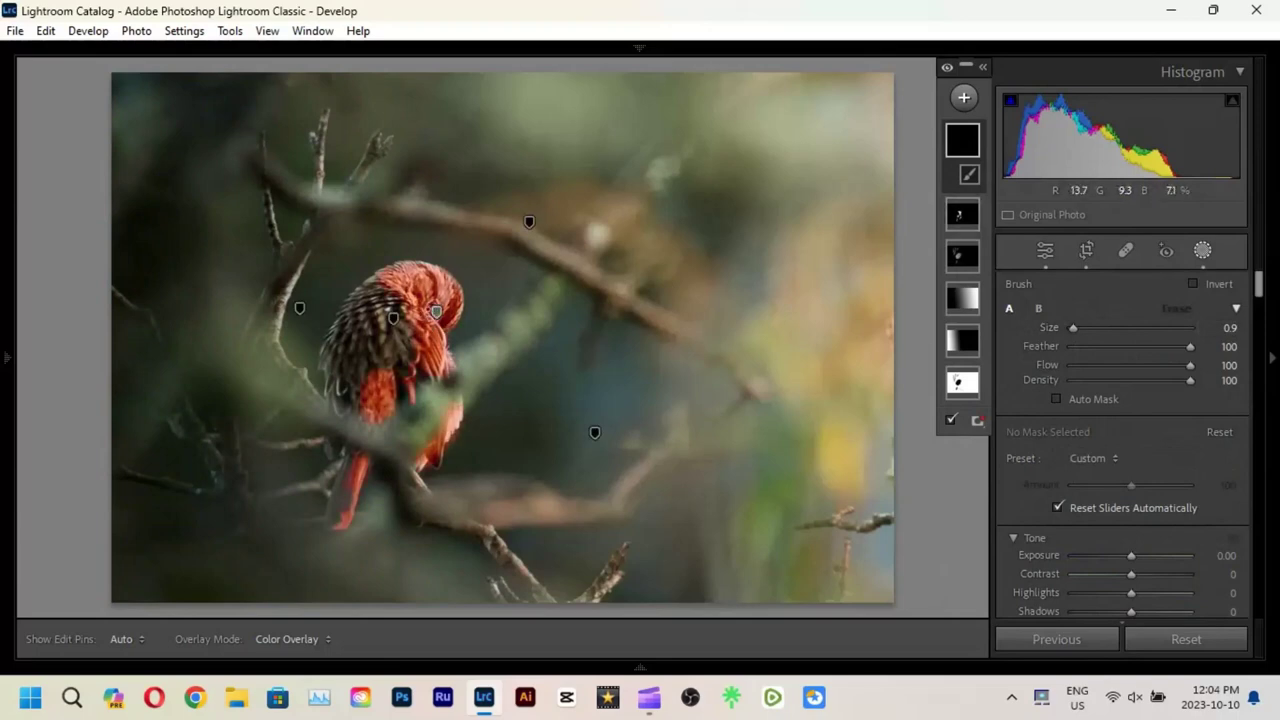
key(h)
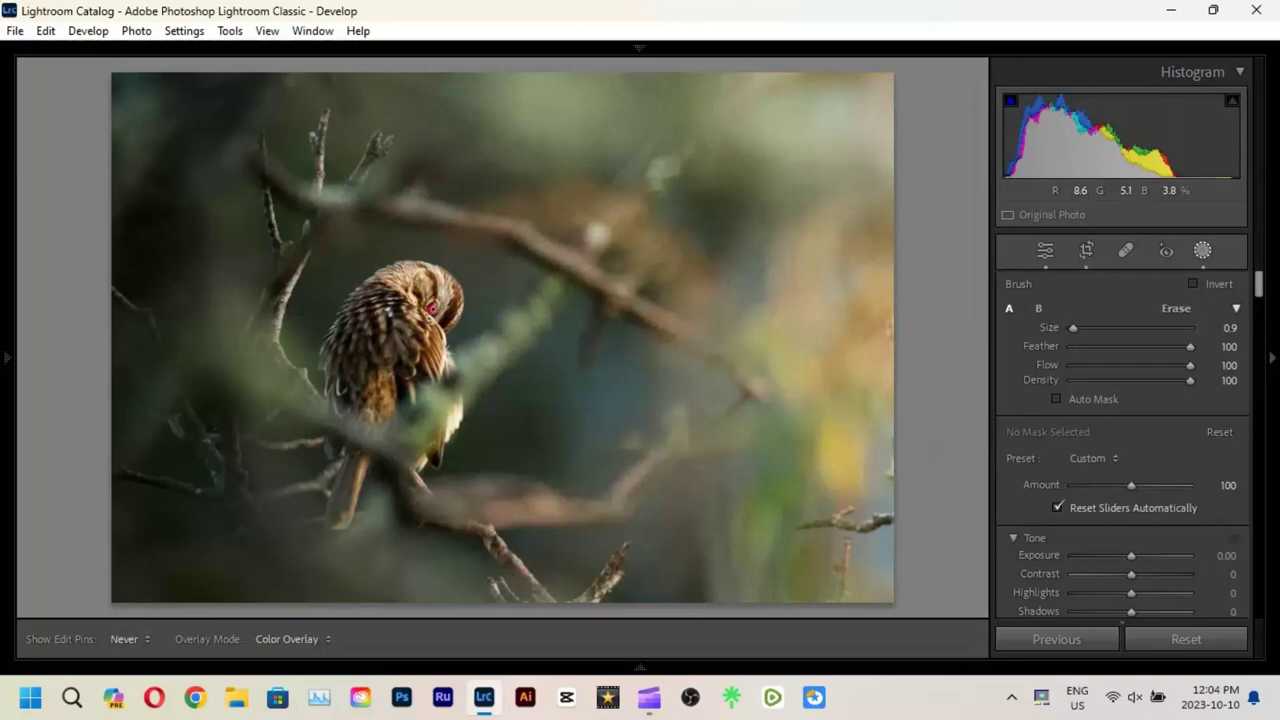
key(h)
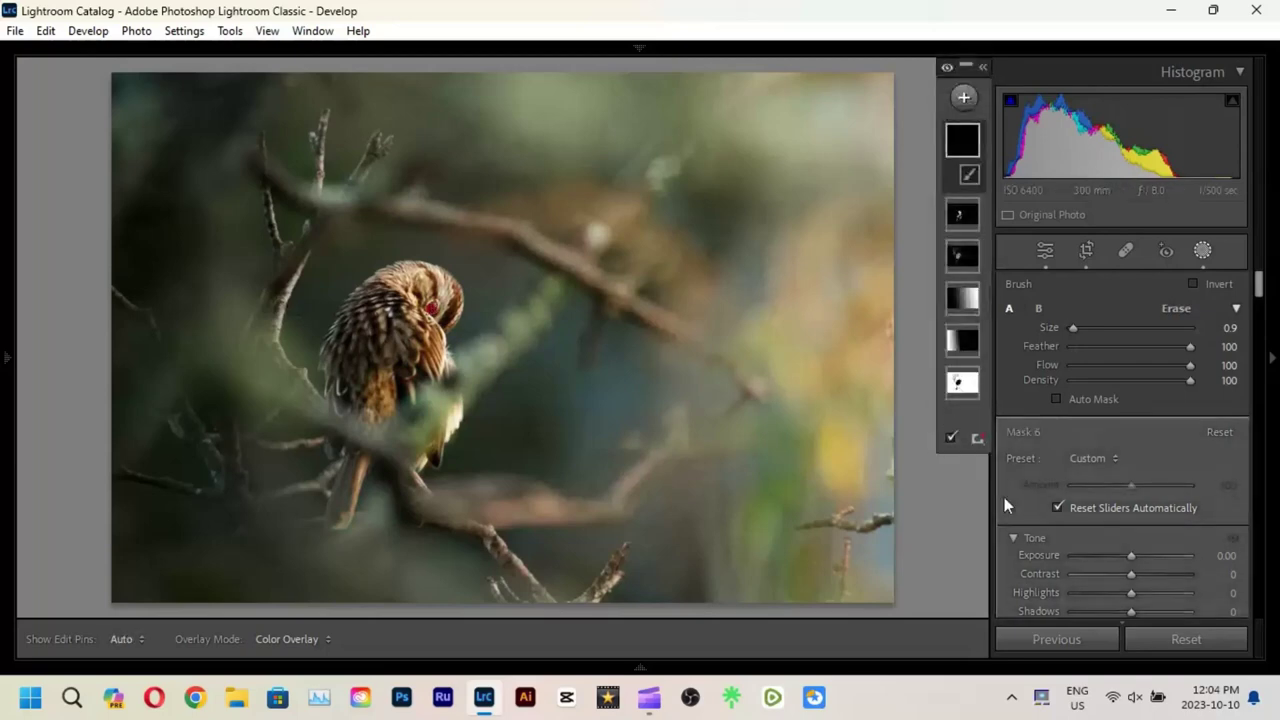
Lift the eye mask: Exposure 0.52, Contrast 16, Highlights 13, Shadows −6, Whites 11.
drag(1132, 552, 1139, 537)
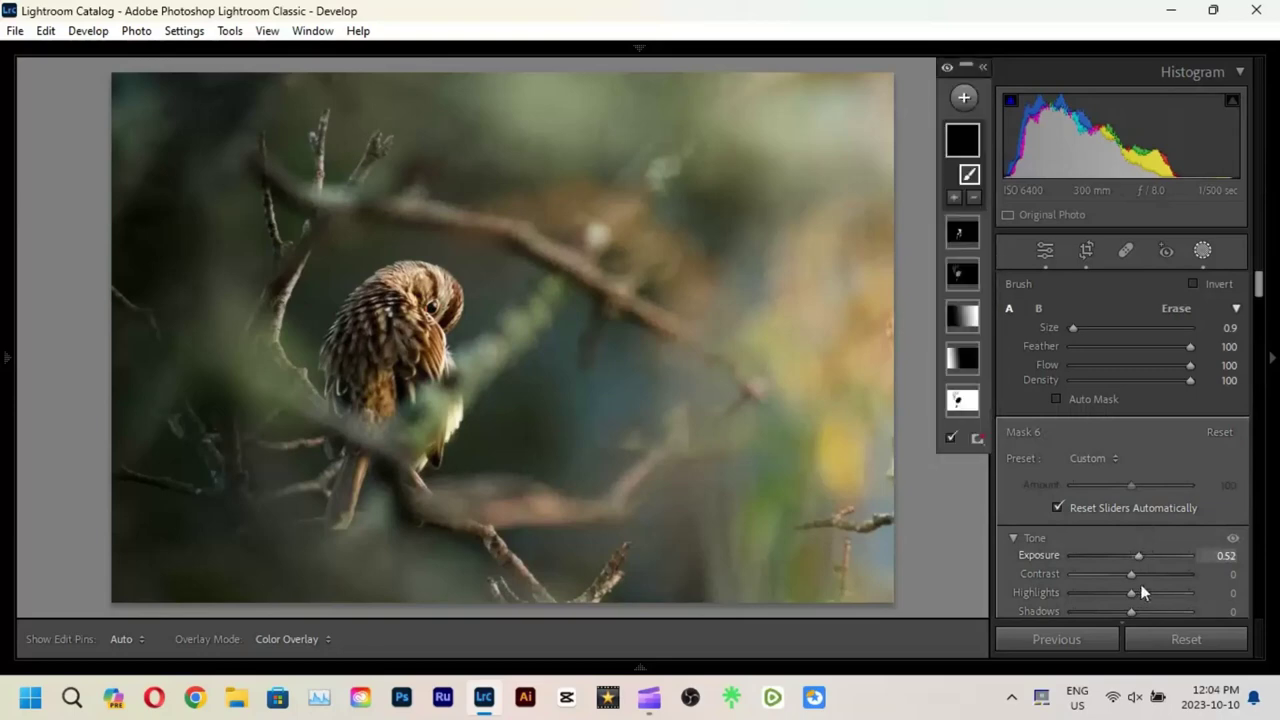
drag(1139, 580, 1141, 576)
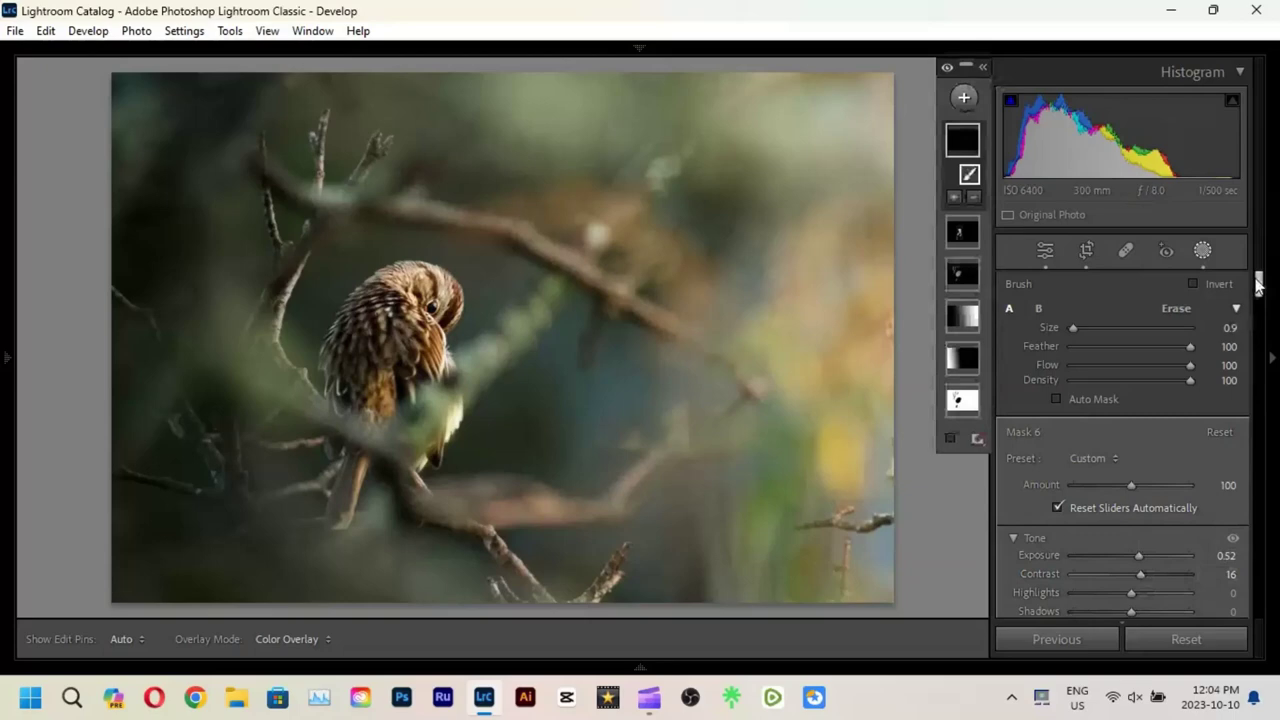
scroll(1258, 285, down, 2)
mouse_move(1131, 473)
mouse_down()
mouse_move(1140, 512)
mouse_move(1127, 535)
mouse_up()
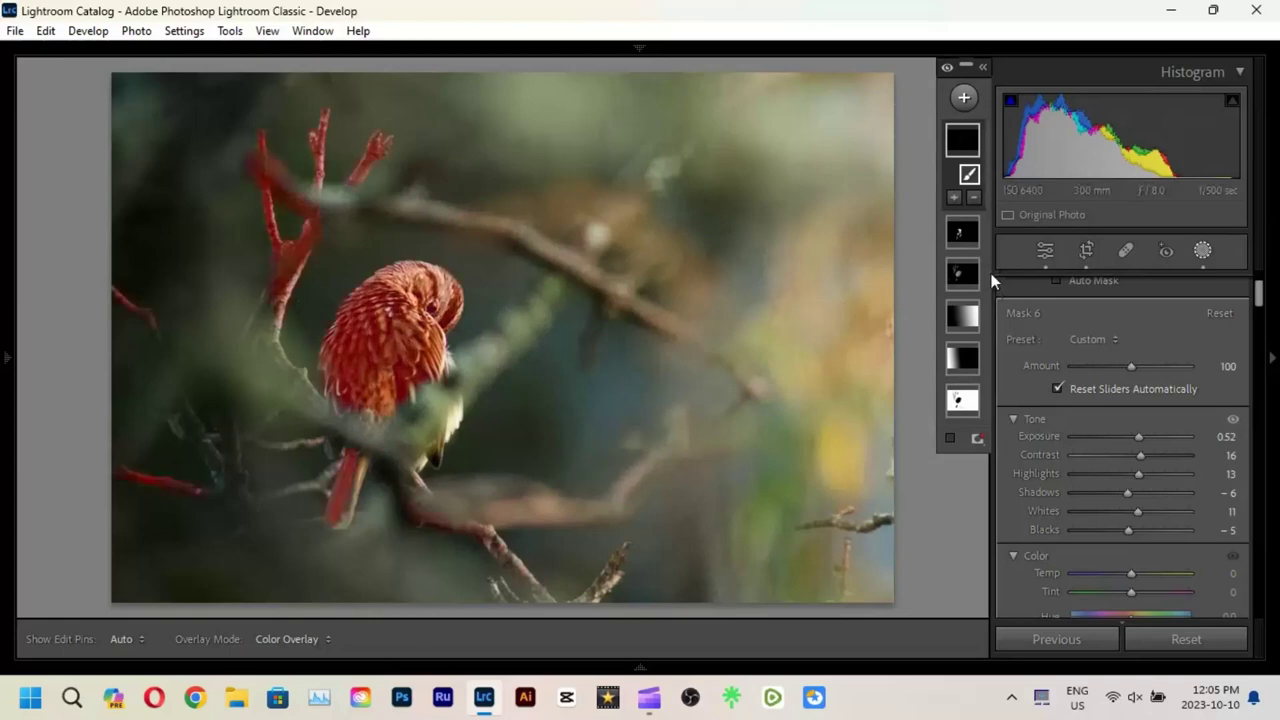
click(964, 96)
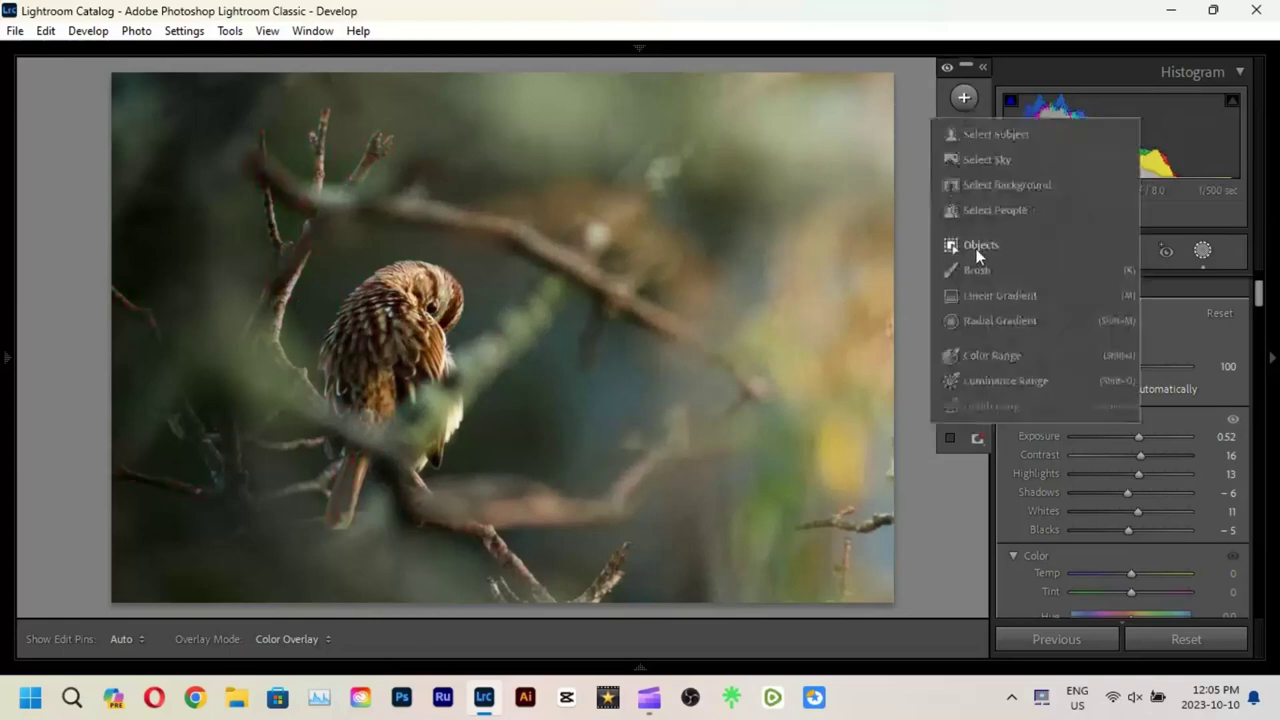
Draw a linear gradient from the upper right toward the owl with Exposure 0.45.
click(979, 274)
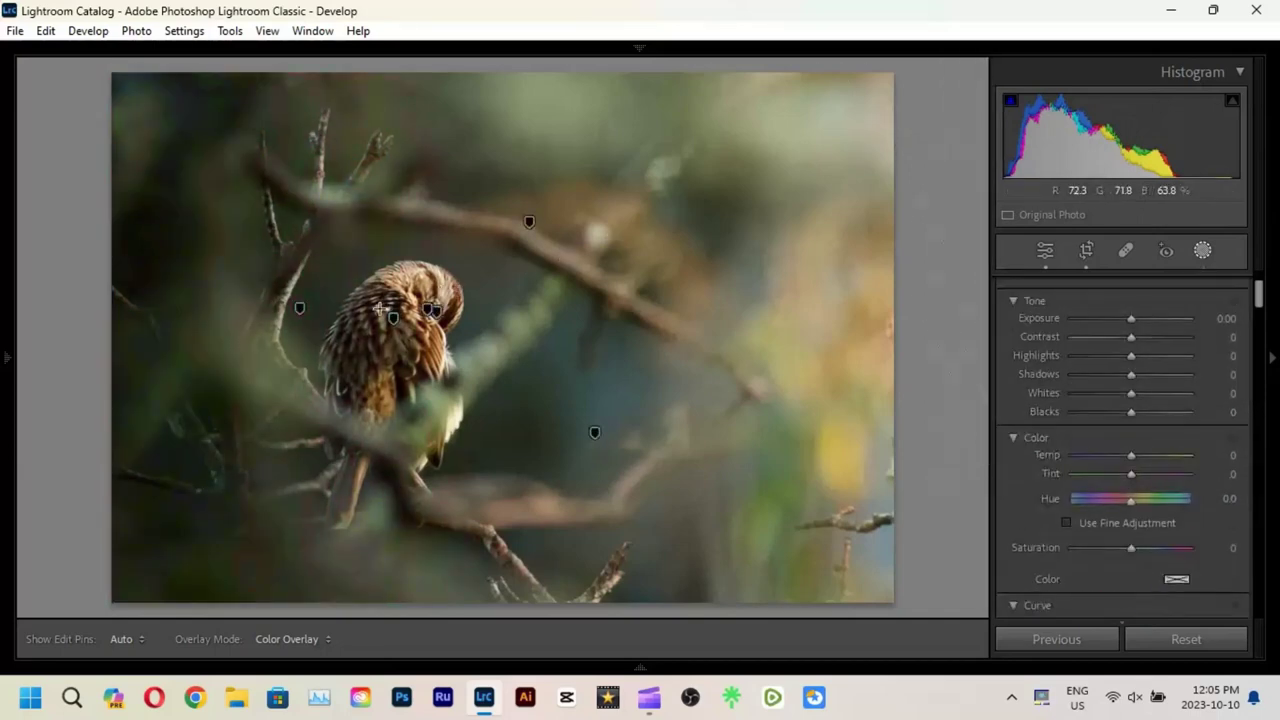
click(348, 316)
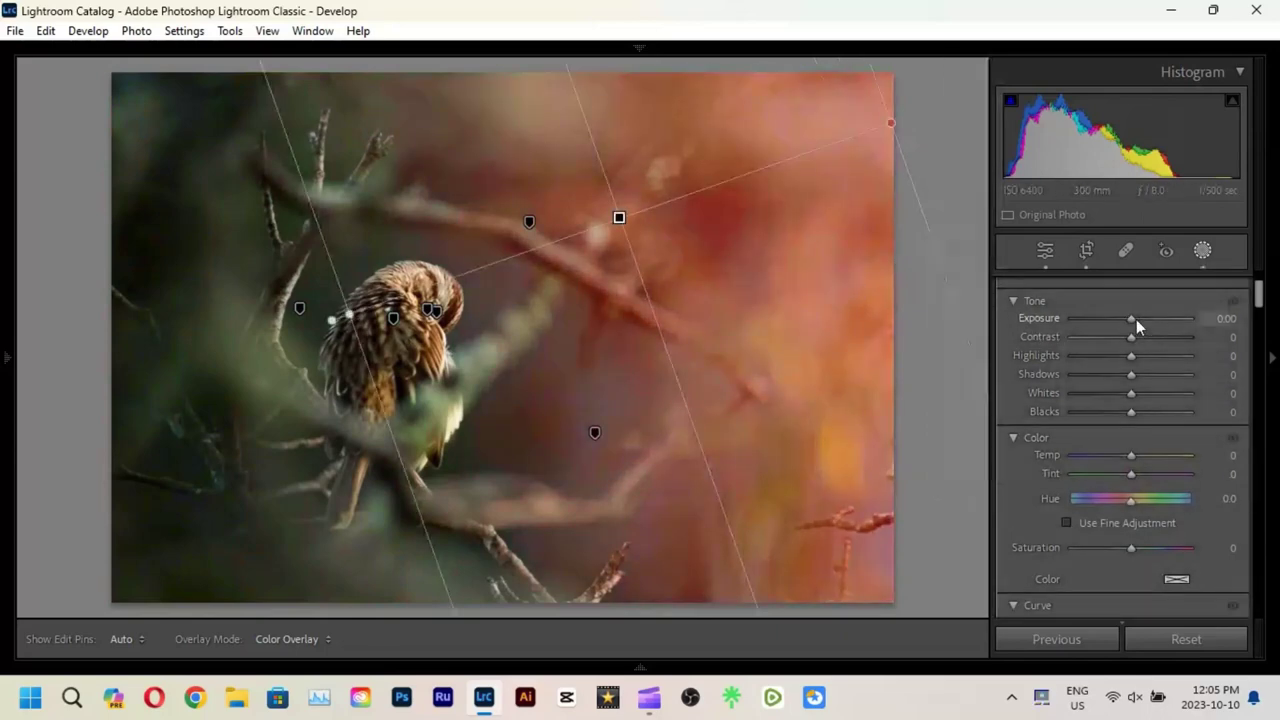
drag(1136, 319, 1143, 327)
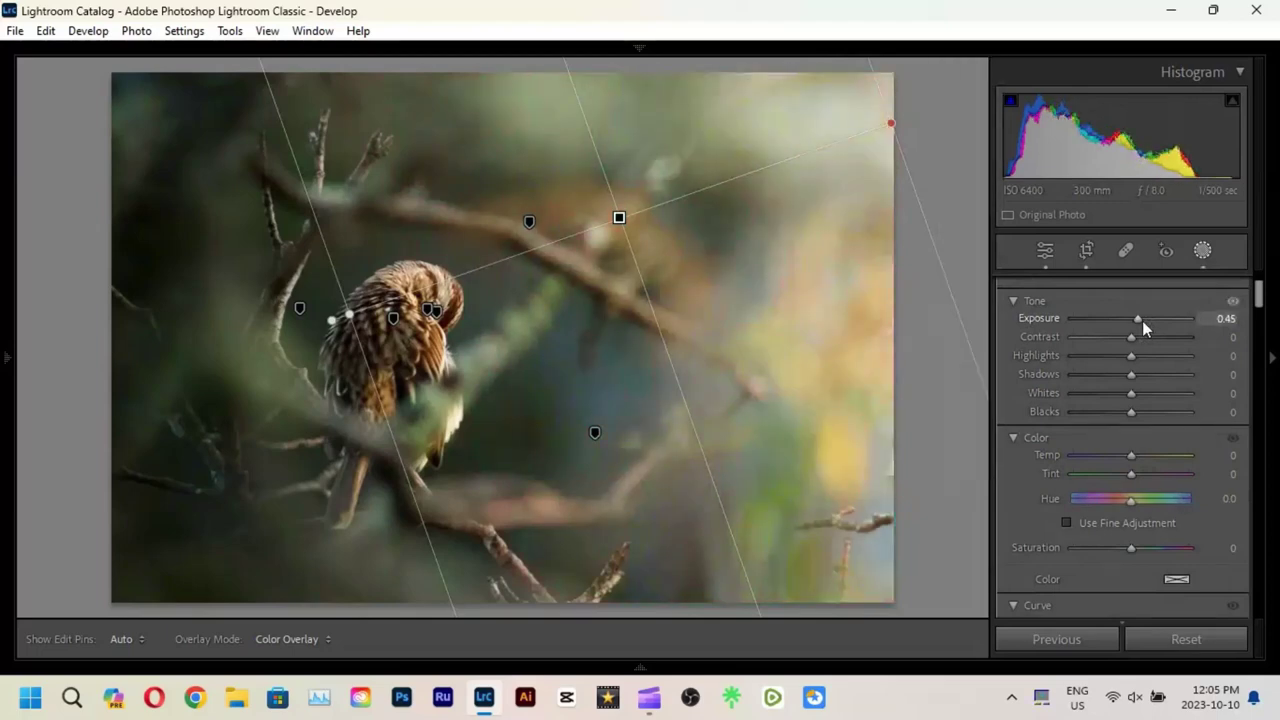
Set the gradient's Temp to 15 and leave the masking tools.
drag(1136, 456, 1138, 457)
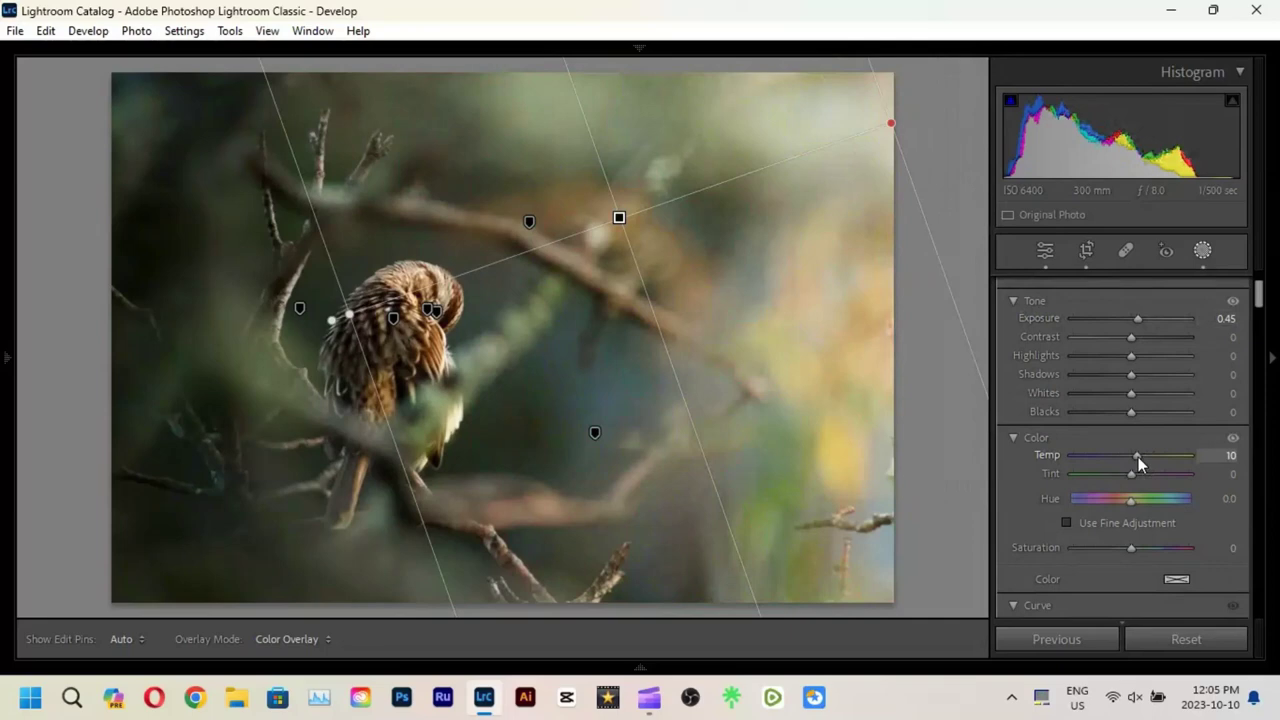
drag(1138, 457, 1139, 460)
click(1222, 455)
text(15)
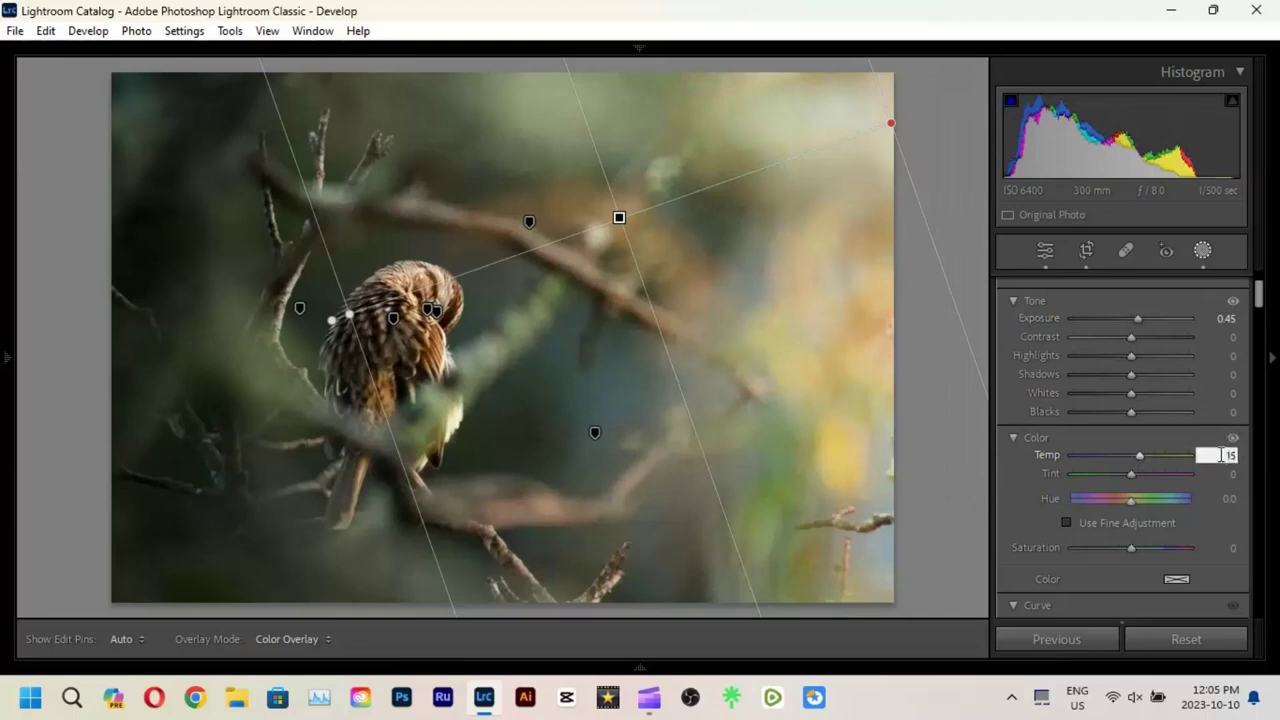
key(Return)
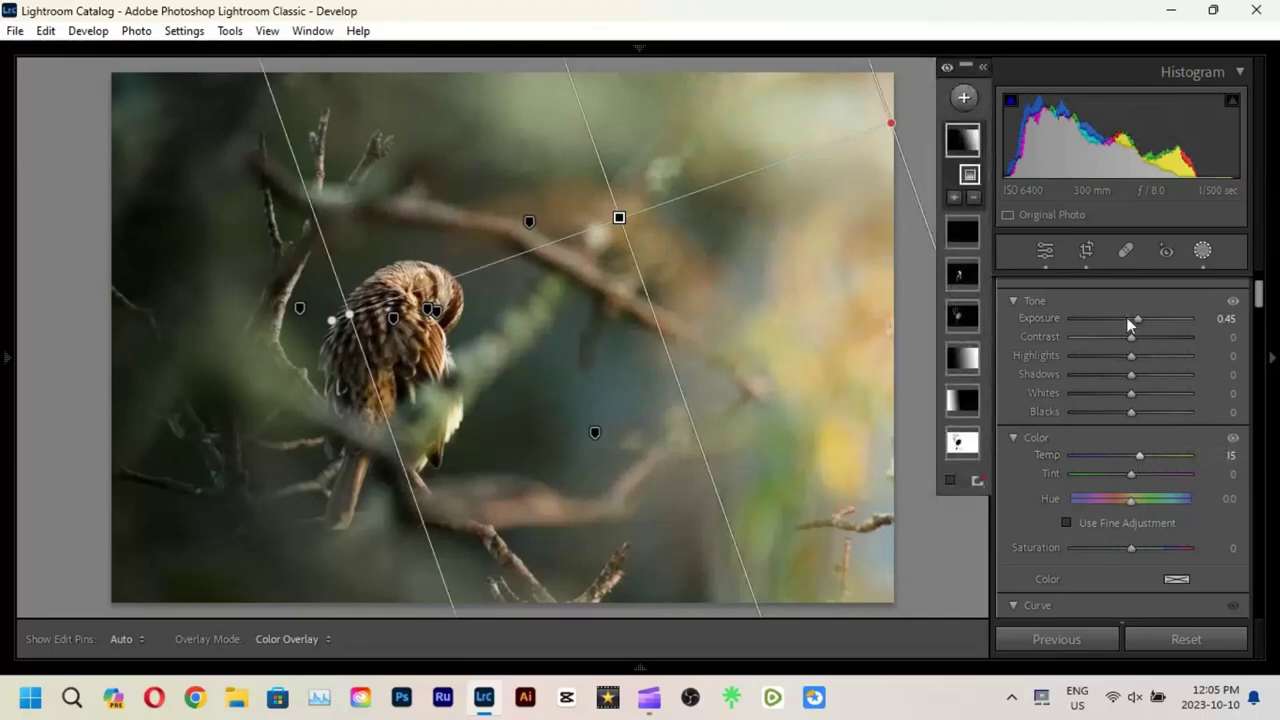
click(1046, 254)
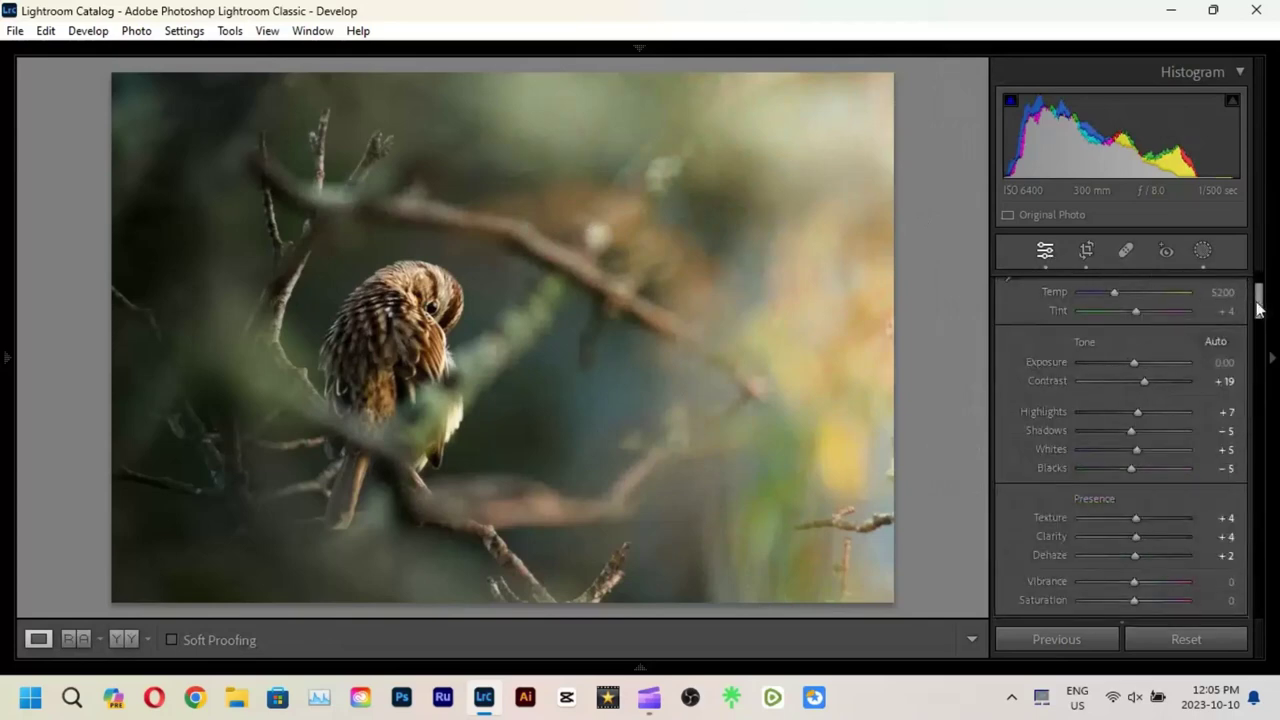
Set Post-Crop Vignetting Amount to −7 and view a Before & After comparison.
mouse_move(1258, 298)
mouse_down()
mouse_move(1272, 540)
mouse_move(1262, 563)
mouse_move(1274, 578)
mouse_up()
drag(1136, 388, 1131, 388)
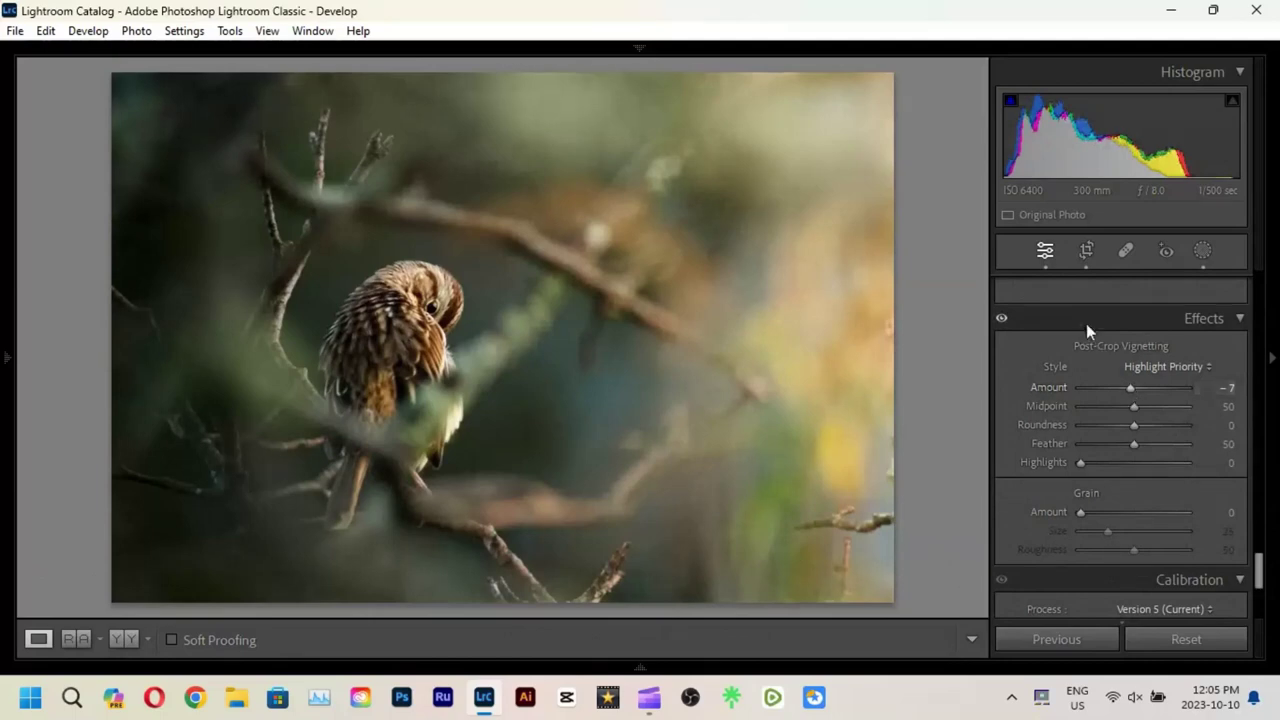
drag(1260, 567, 1093, 285)
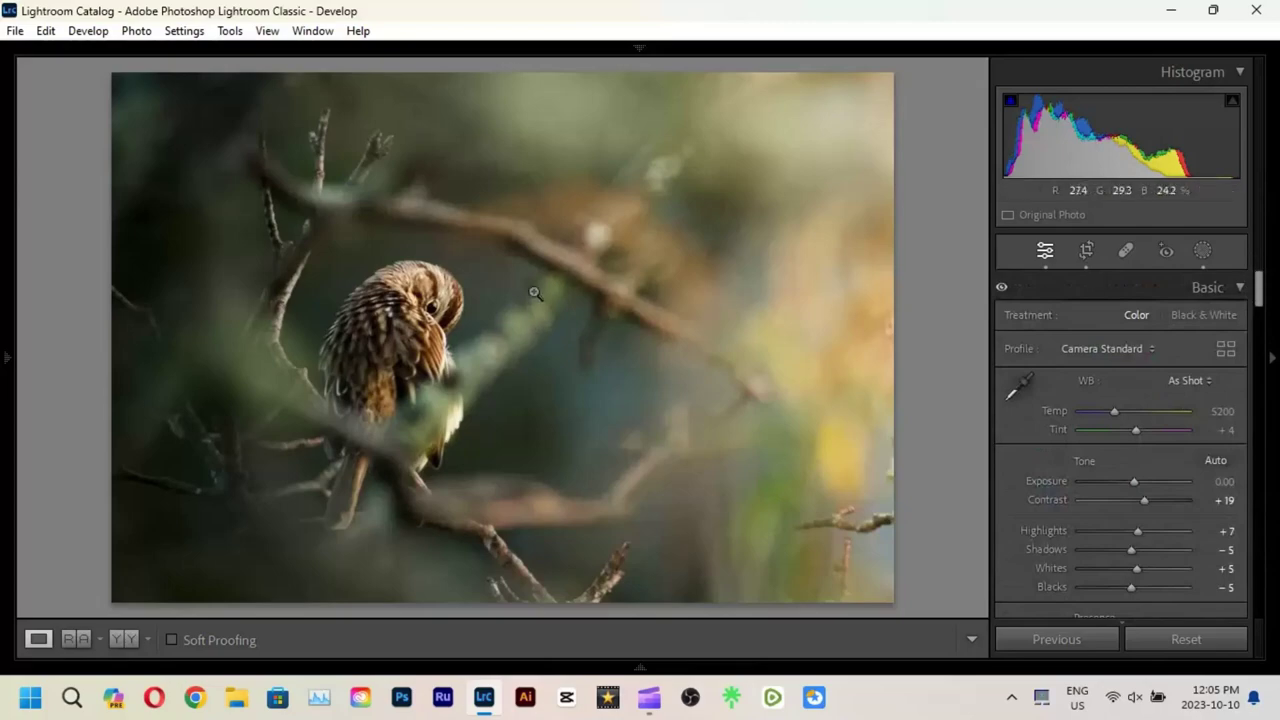
key(y)
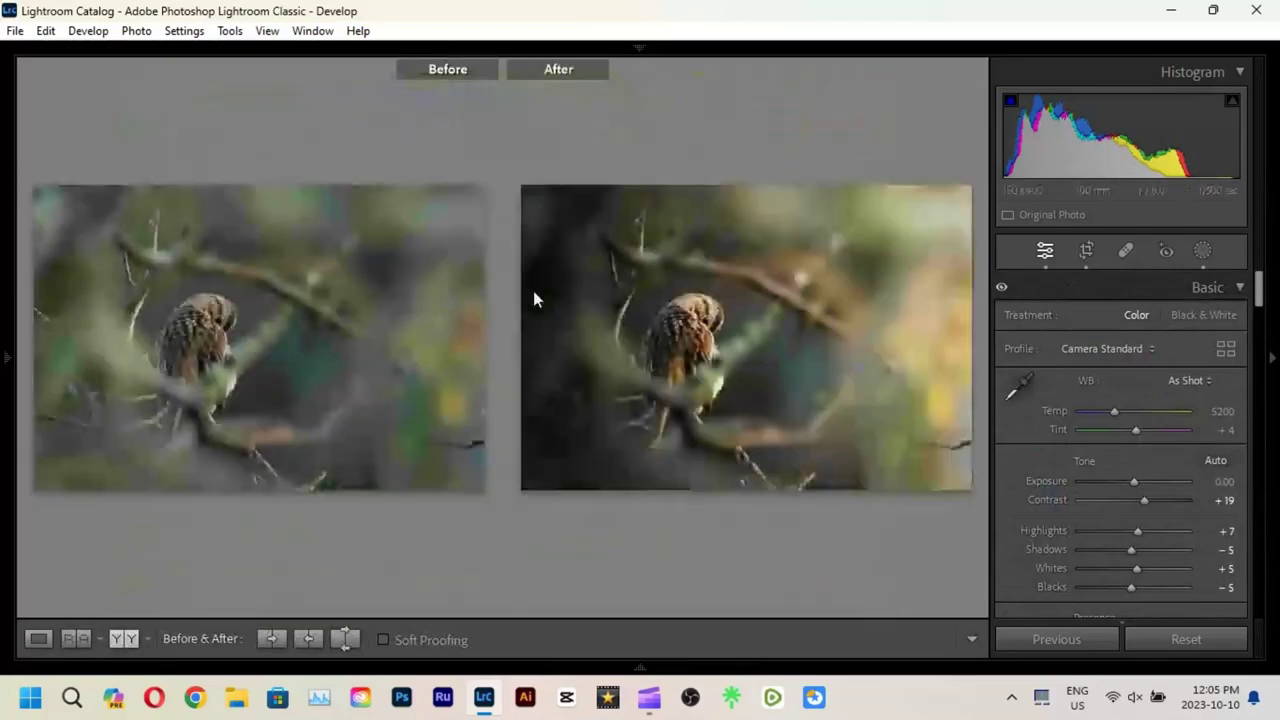